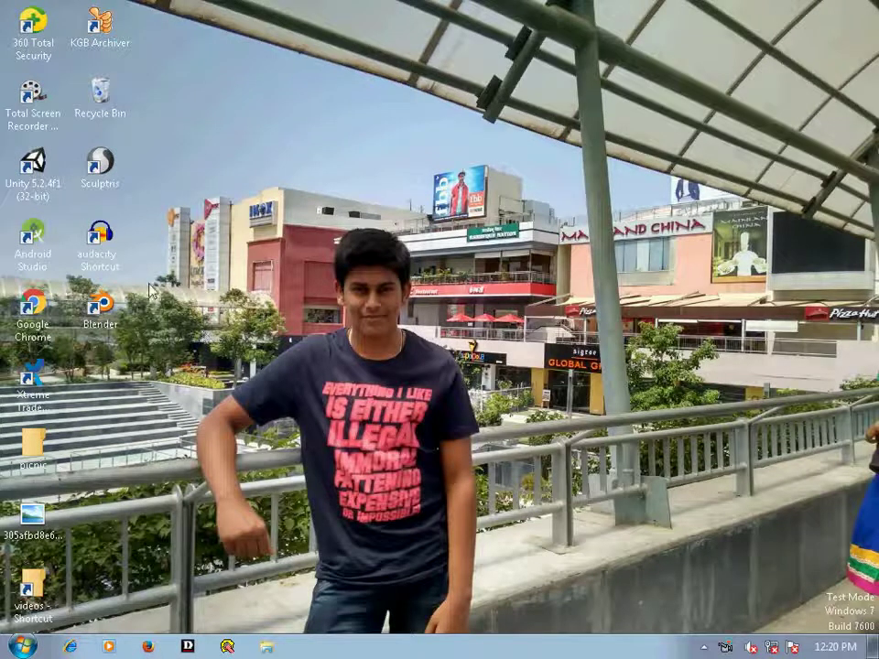
- Launch Sculptris Alpha 6 from its desktop icon to get the default sphere
{"action": "double_click", "coordinate": [119, 180]}
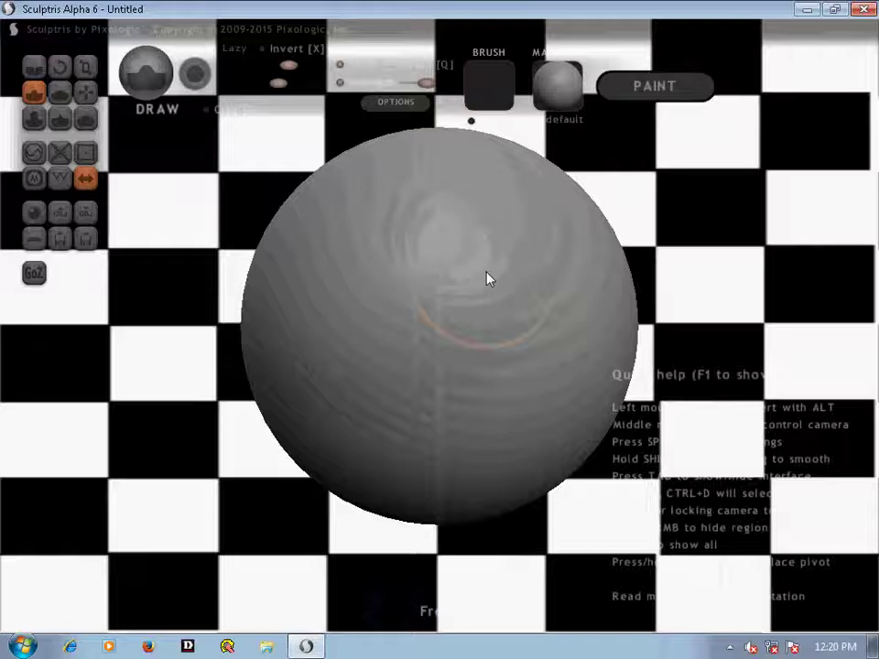
- Carve Crease-brush outlines of frowning brows, a nose and a mouth onto the sphere's front
{"action": "middle_click_drag", "start_coordinate": [439, 330], "coordinate": [423, 180]}
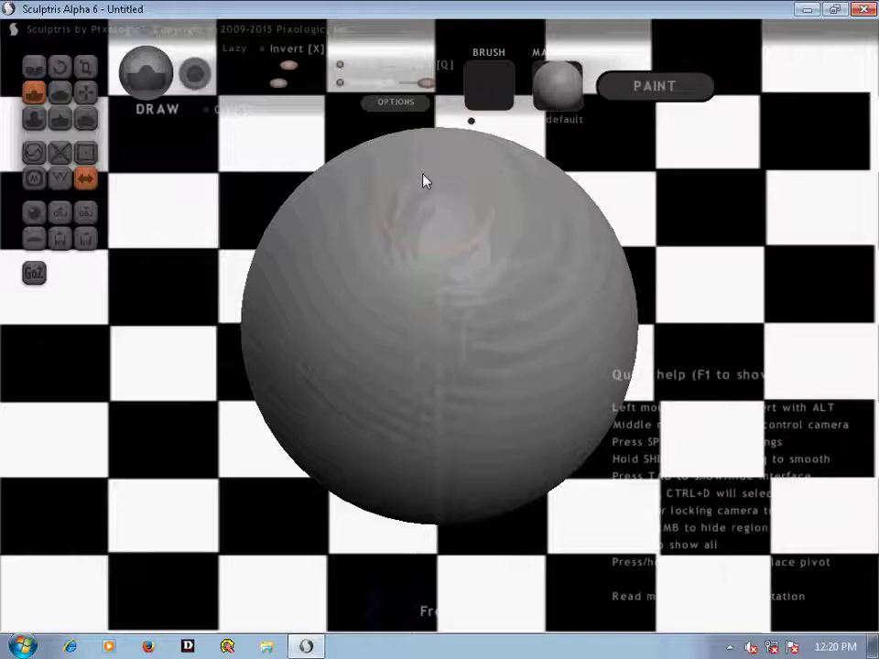
{"action": "middle_click_drag", "start_coordinate": [394, 230], "coordinate": [444, 226]}
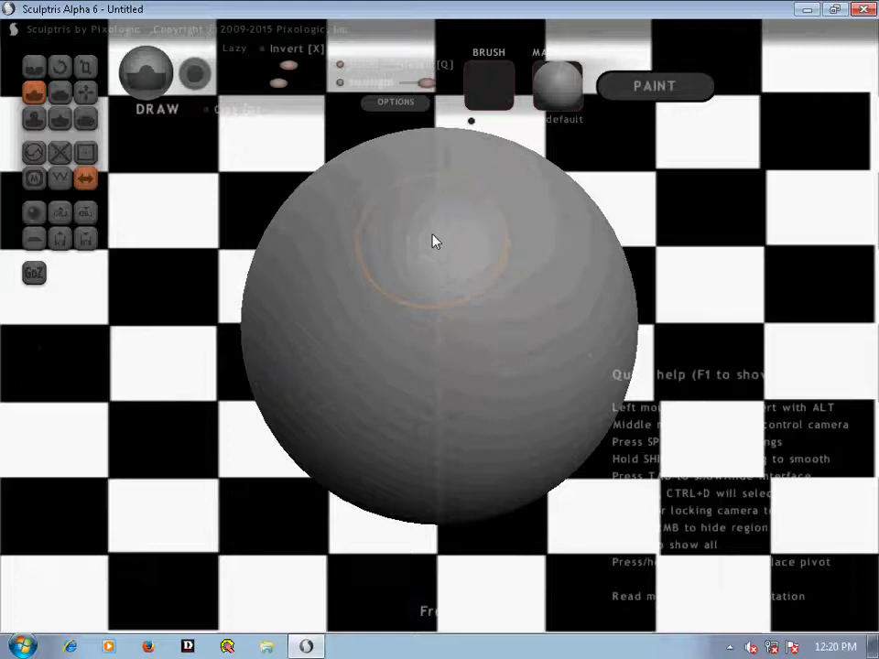
{"action": "left_click", "coordinate": [34, 70]}
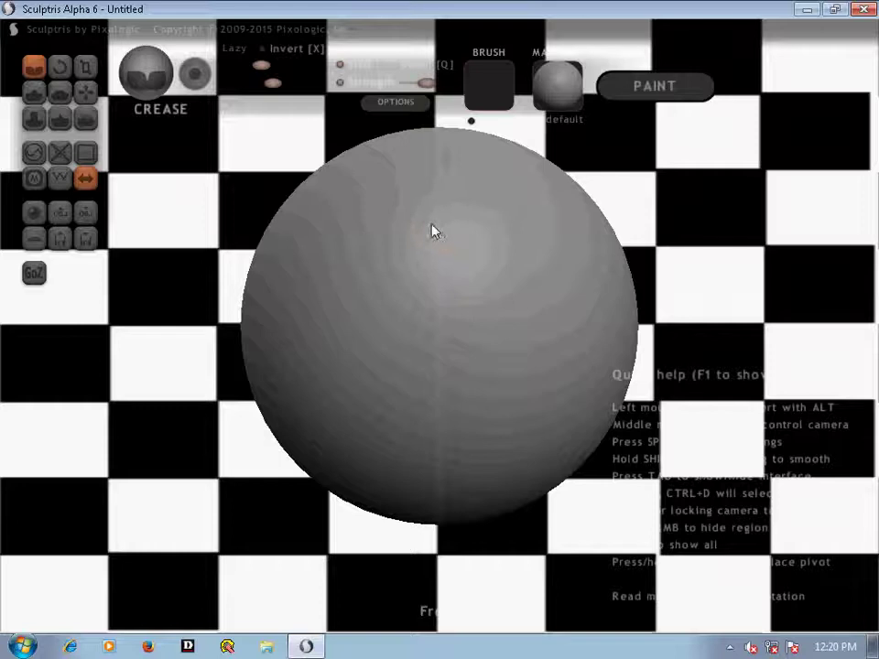
{"action": "left_click_drag", "start_coordinate": [434, 231], "coordinate": [353, 206]}
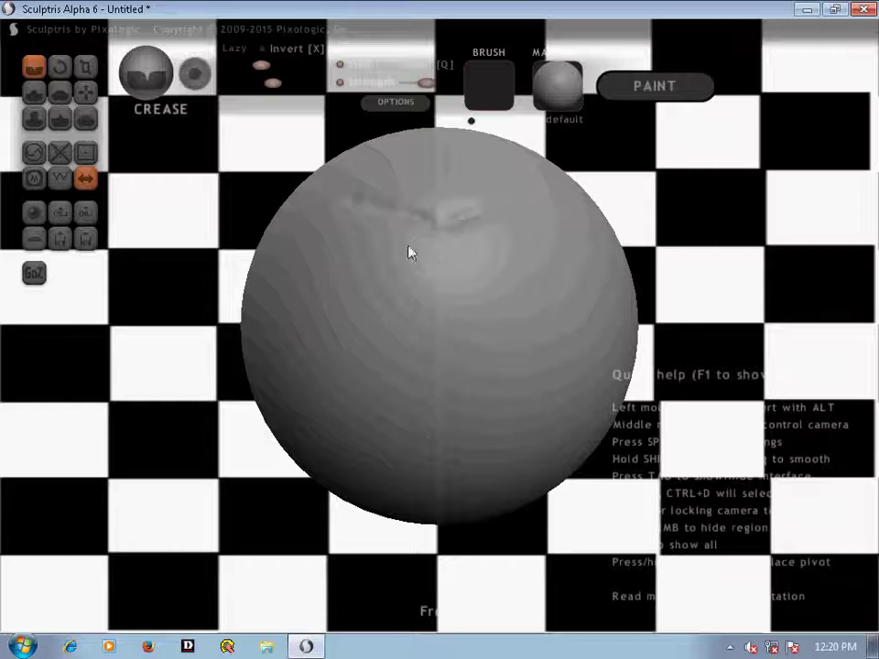
{"action": "left_click_drag", "start_coordinate": [409, 248], "coordinate": [355, 238]}
{"action": "left_click_drag", "start_coordinate": [393, 277], "coordinate": [426, 281]}
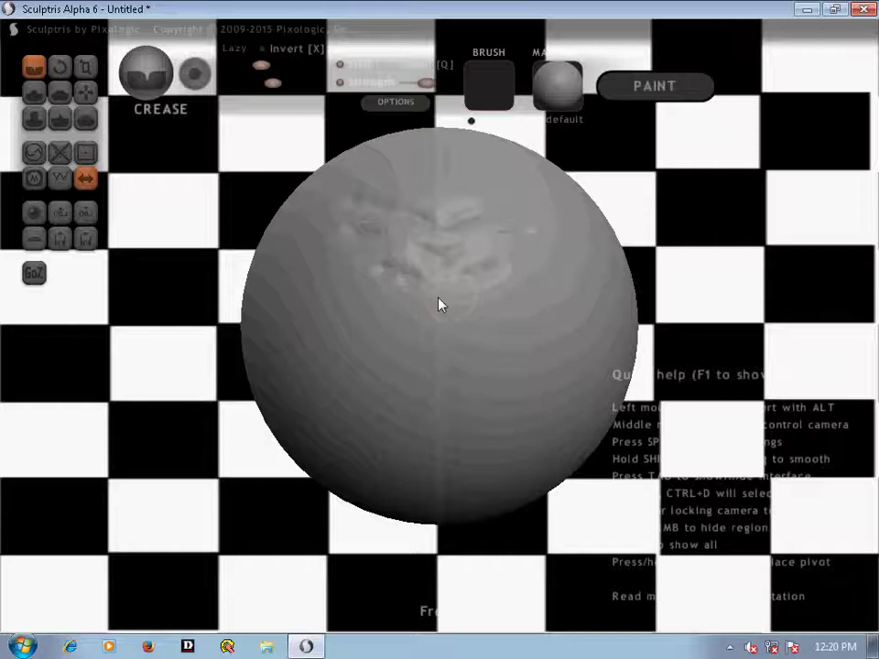
{"action": "mouse_move", "coordinate": [415, 324]}
{"action": "left_mouse_down"}
{"action": "mouse_move", "coordinate": [385, 358]}
{"action": "mouse_move", "coordinate": [434, 373]}
{"action": "mouse_move", "coordinate": [364, 385]}
{"action": "mouse_move", "coordinate": [382, 422]}
{"action": "mouse_move", "coordinate": [435, 442]}
{"action": "left_mouse_up"}
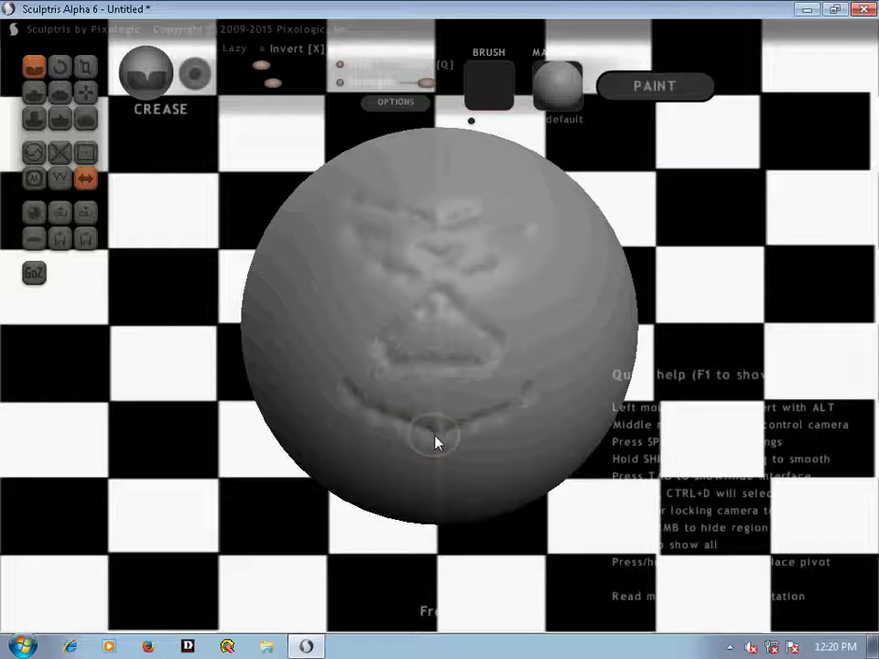
{"action": "mouse_move", "coordinate": [348, 398]}
{"action": "left_mouse_down", "text": "shift"}
{"action": "mouse_move", "coordinate": [390, 459]}
{"action": "mouse_move", "coordinate": [437, 458]}
{"action": "left_mouse_up", "text": "shift"}
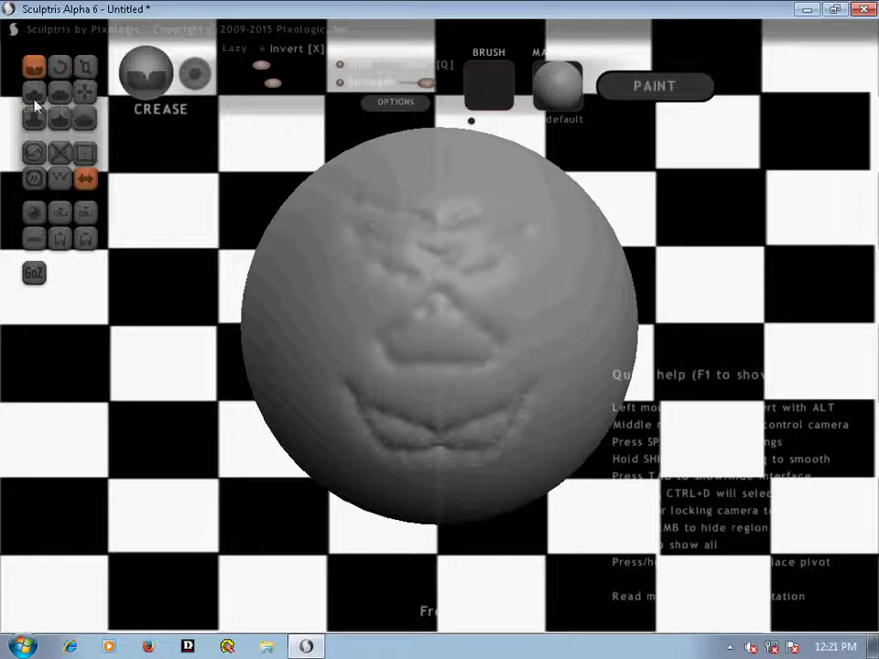
- With the Draw brush at lower lazy setting, build up the forehead and frowning brows
{"action": "key", "text": "d"}
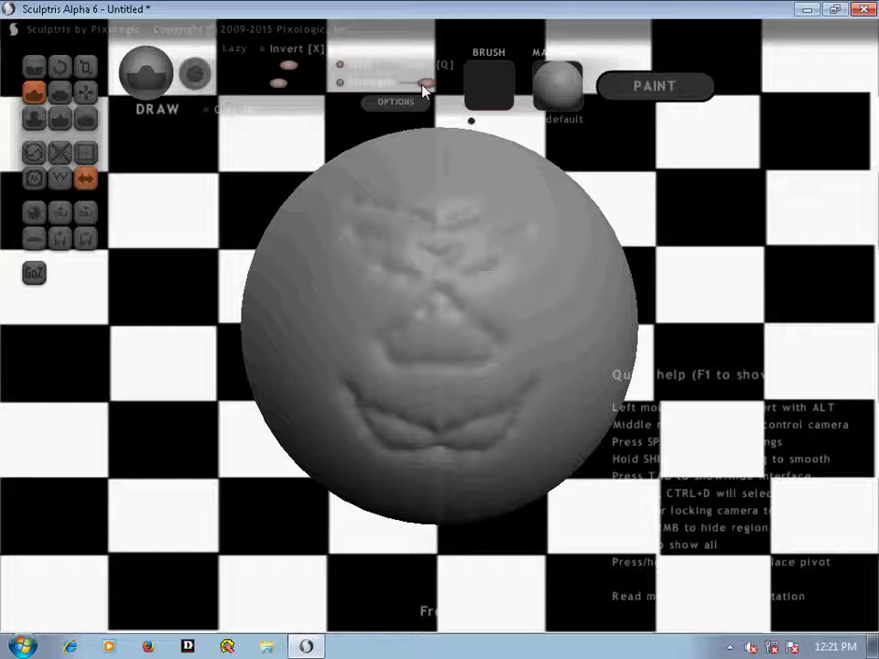
{"action": "left_click_drag", "start_coordinate": [272, 69], "coordinate": [261, 69]}
{"action": "left_click_drag", "start_coordinate": [419, 287], "coordinate": [427, 333]}
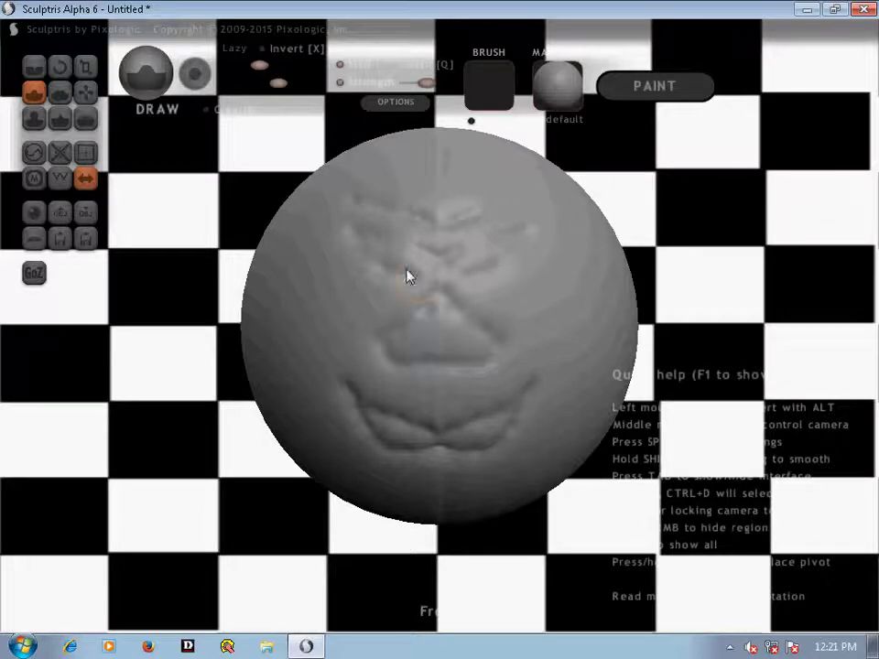
{"action": "left_click_drag", "start_coordinate": [446, 222], "coordinate": [348, 199]}
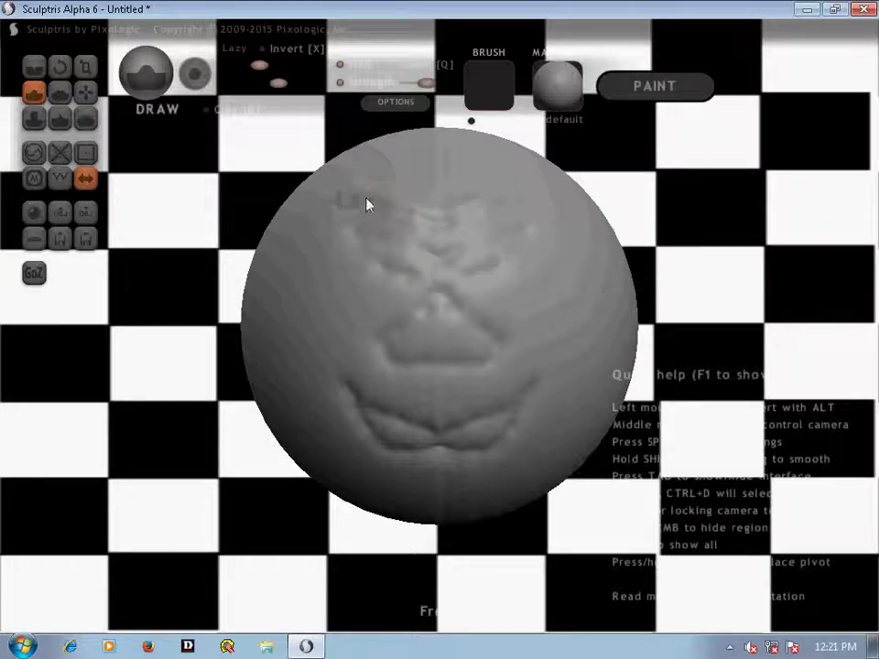
{"action": "mouse_move", "coordinate": [419, 221]}
{"action": "left_mouse_down"}
{"action": "mouse_move", "coordinate": [437, 229]}
{"action": "mouse_move", "coordinate": [419, 222]}
{"action": "mouse_move", "coordinate": [421, 253]}
{"action": "mouse_move", "coordinate": [354, 239]}
{"action": "mouse_move", "coordinate": [390, 267]}
{"action": "mouse_move", "coordinate": [421, 274]}
{"action": "mouse_move", "coordinate": [424, 259]}
{"action": "mouse_move", "coordinate": [354, 239]}
{"action": "left_mouse_up"}
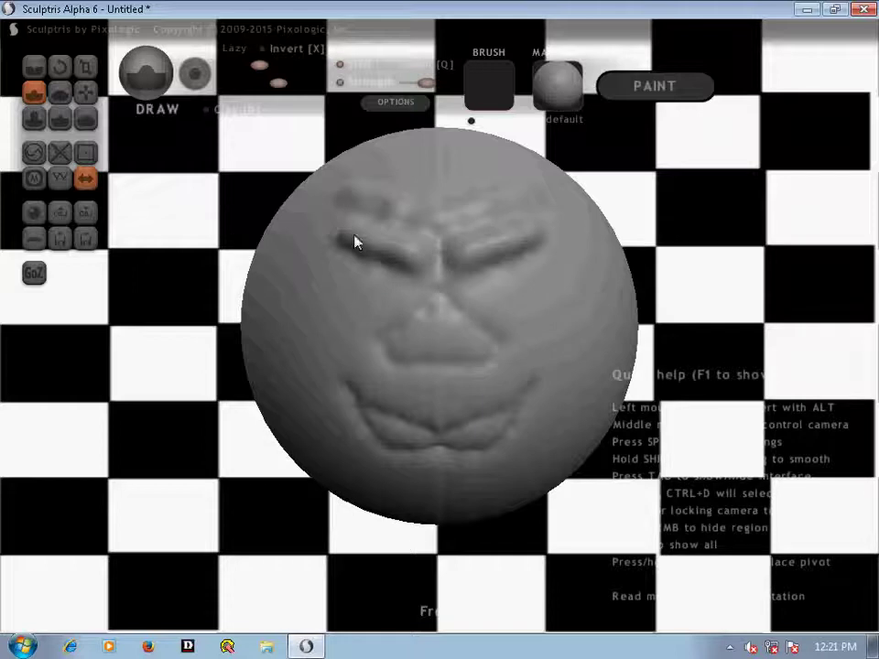
{"action": "left_click_drag", "start_coordinate": [351, 248], "coordinate": [391, 270]}
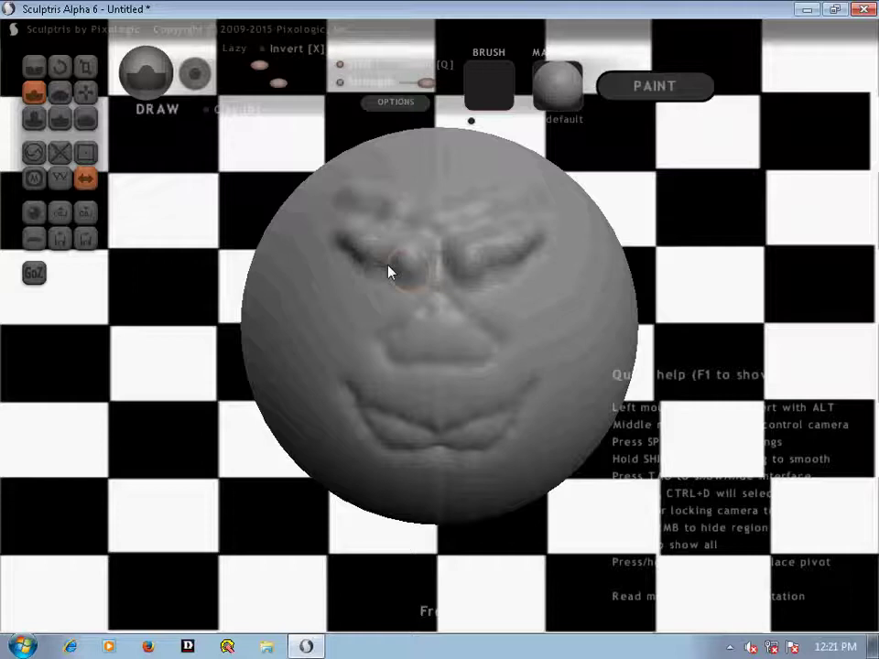
{"action": "mouse_move", "coordinate": [378, 261]}
{"action": "left_mouse_down"}
{"action": "mouse_move", "coordinate": [394, 276]}
{"action": "mouse_move", "coordinate": [417, 276]}
{"action": "mouse_move", "coordinate": [395, 280]}
{"action": "mouse_move", "coordinate": [410, 288]}
{"action": "mouse_move", "coordinate": [430, 282]}
{"action": "mouse_move", "coordinate": [439, 265]}
{"action": "left_mouse_up"}
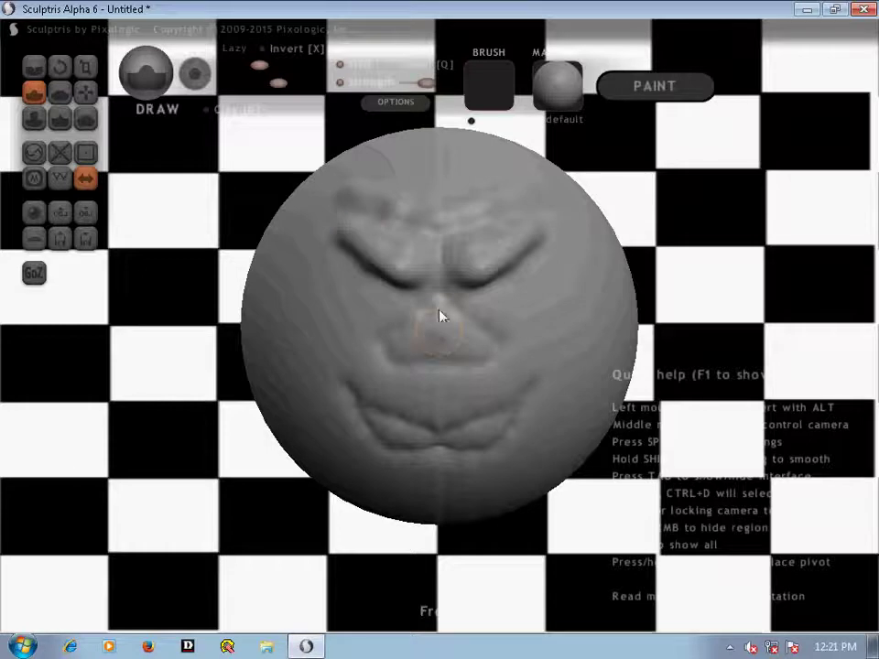
- Raise a nose bridge and nostrils, then build and smooth thick lower lips
{"action": "mouse_move", "coordinate": [438, 308]}
{"action": "left_mouse_down"}
{"action": "mouse_move", "coordinate": [428, 333]}
{"action": "mouse_move", "coordinate": [403, 349]}
{"action": "mouse_move", "coordinate": [472, 353]}
{"action": "mouse_move", "coordinate": [439, 350]}
{"action": "left_mouse_up"}
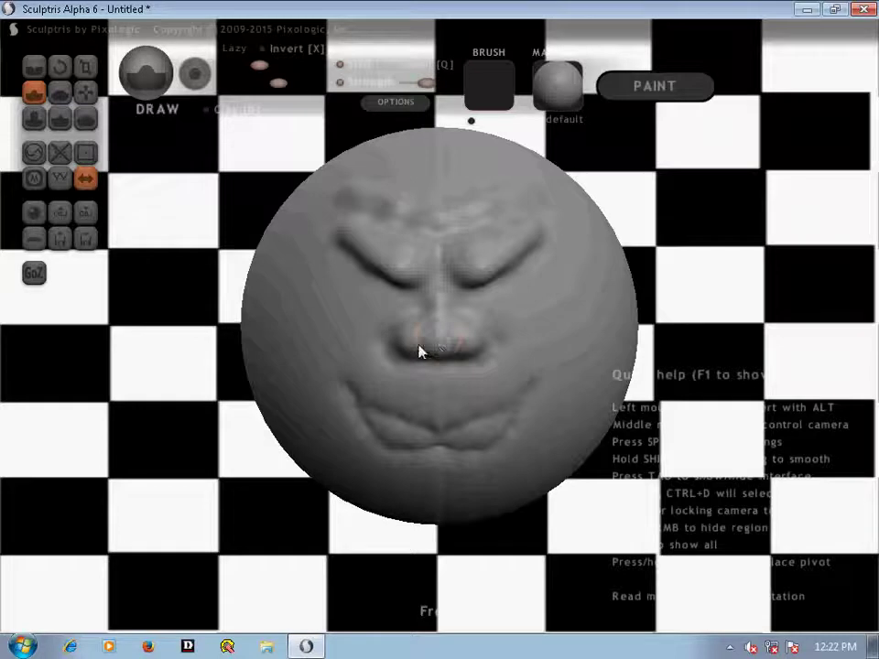
{"action": "mouse_move", "coordinate": [419, 351]}
{"action": "left_mouse_down"}
{"action": "mouse_move", "coordinate": [456, 353]}
{"action": "mouse_move", "coordinate": [383, 338]}
{"action": "mouse_move", "coordinate": [466, 359]}
{"action": "left_mouse_up"}
{"action": "left_click_drag", "start_coordinate": [393, 435], "coordinate": [446, 444]}
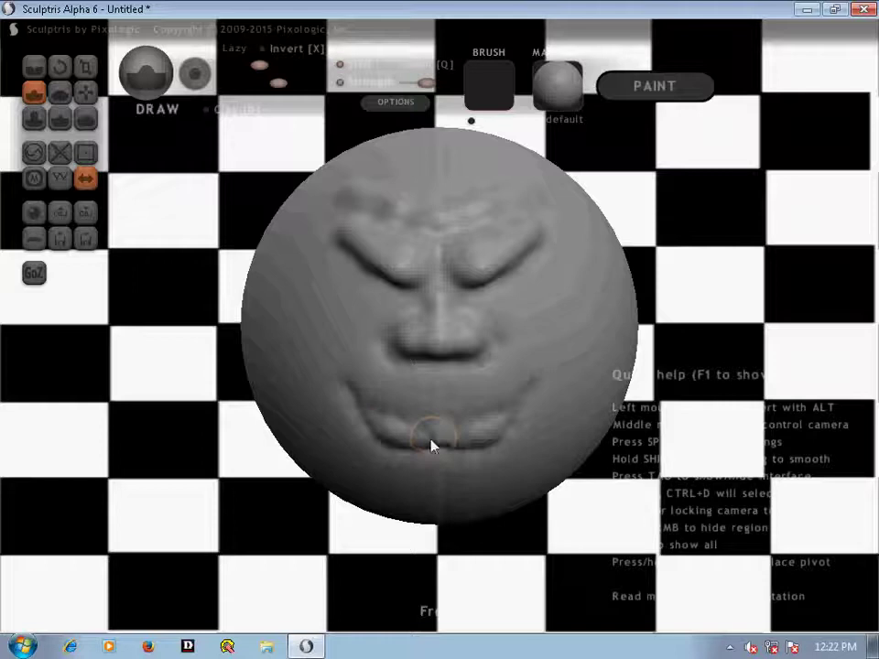
{"action": "mouse_move", "coordinate": [535, 382]}
{"action": "left_mouse_down"}
{"action": "mouse_move", "coordinate": [355, 400]}
{"action": "mouse_move", "coordinate": [388, 428]}
{"action": "left_mouse_up"}
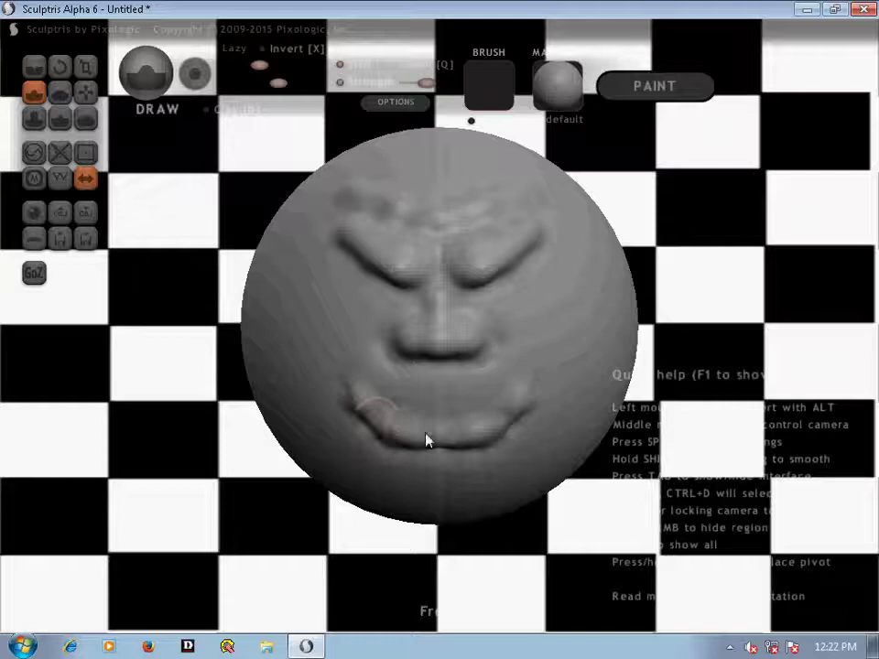
{"action": "left_click_drag", "start_coordinate": [470, 442], "coordinate": [504, 425]}
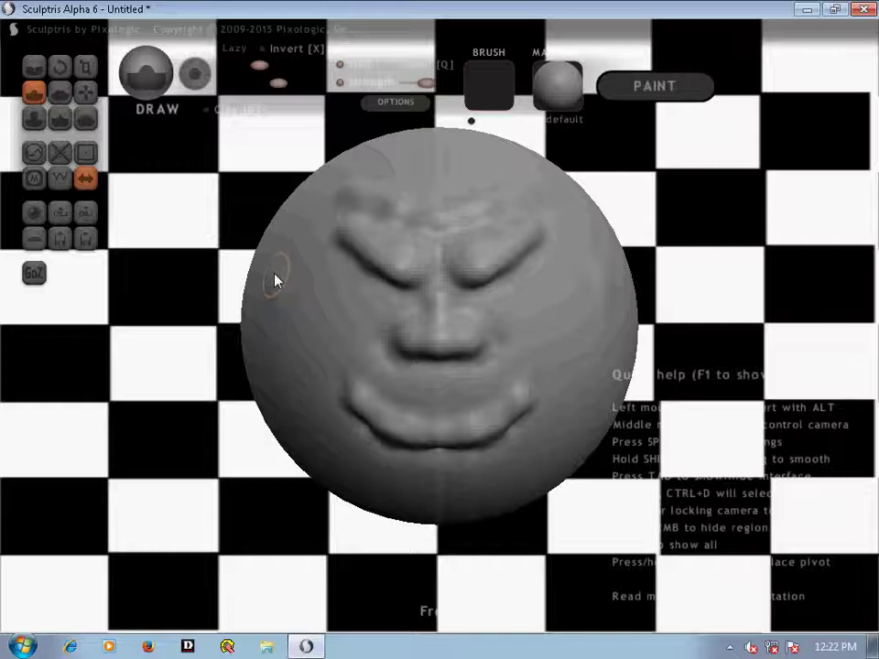
- Sculpt mirrored bulging ears on both sides of the sphere using a stronger Draw brush
{"action": "left_click", "coordinate": [258, 321]}
{"action": "mouse_move", "coordinate": [269, 318]}
{"action": "left_mouse_down"}
{"action": "mouse_move", "coordinate": [273, 363]}
{"action": "mouse_move", "coordinate": [269, 302]}
{"action": "mouse_move", "coordinate": [265, 346]}
{"action": "mouse_move", "coordinate": [264, 325]}
{"action": "left_mouse_up"}
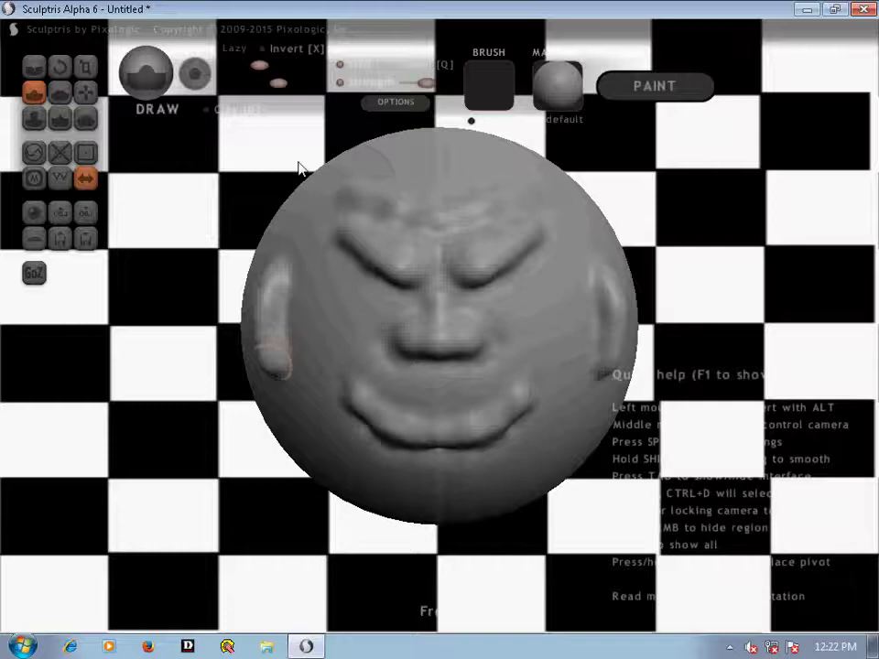
{"action": "left_click", "coordinate": [315, 83]}
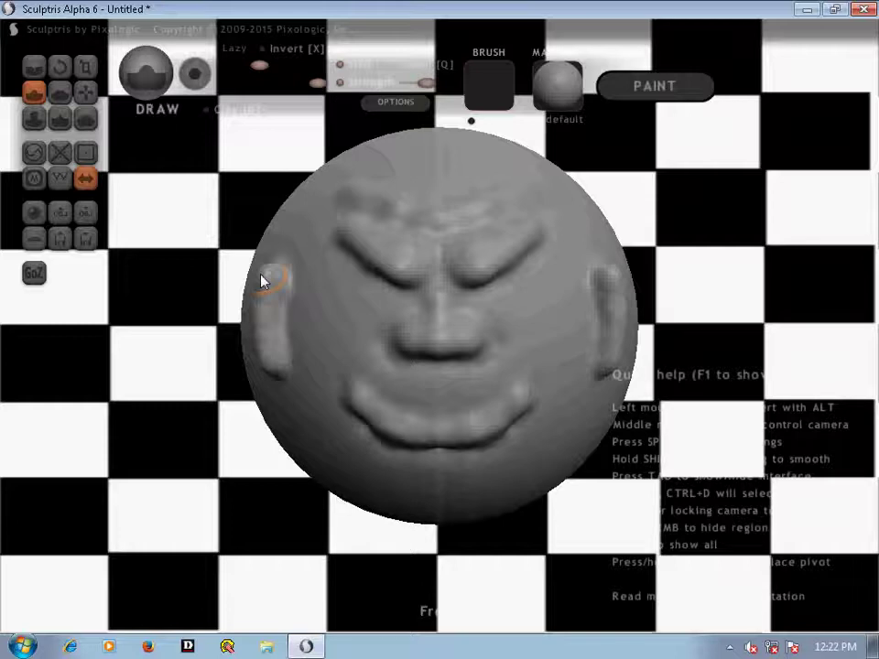
{"action": "left_click_drag", "start_coordinate": [260, 280], "coordinate": [253, 317]}
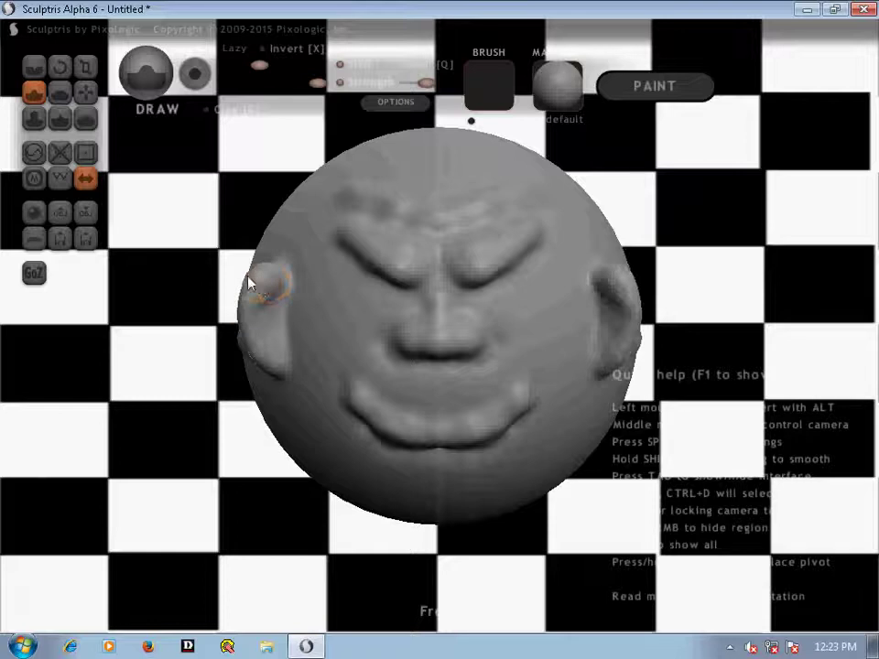
{"action": "mouse_move", "coordinate": [234, 298]}
{"action": "left_mouse_down"}
{"action": "mouse_move", "coordinate": [243, 294]}
{"action": "mouse_move", "coordinate": [245, 329]}
{"action": "mouse_move", "coordinate": [260, 357]}
{"action": "left_mouse_up"}
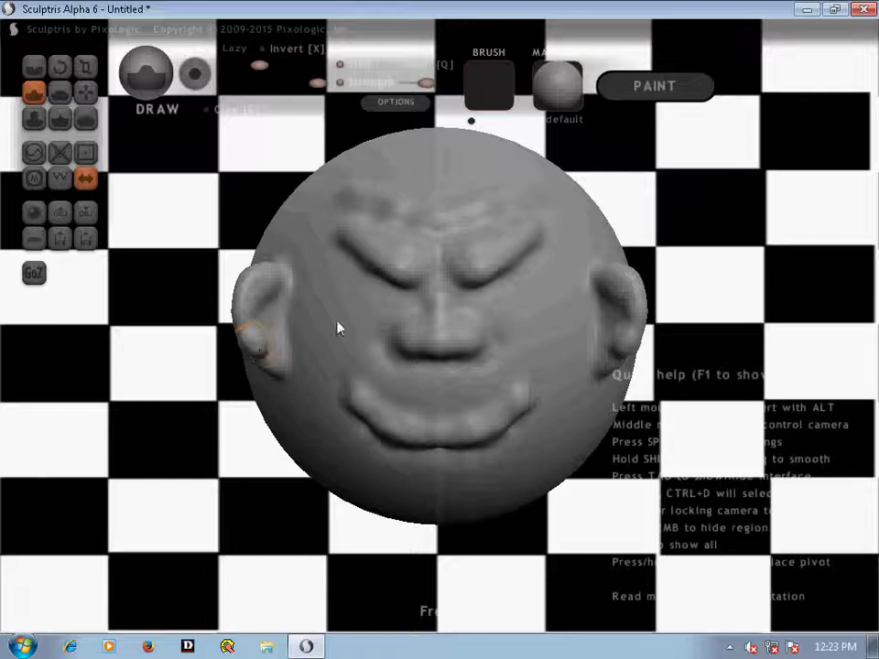
{"action": "left_click_drag", "start_coordinate": [251, 337], "coordinate": [268, 362]}
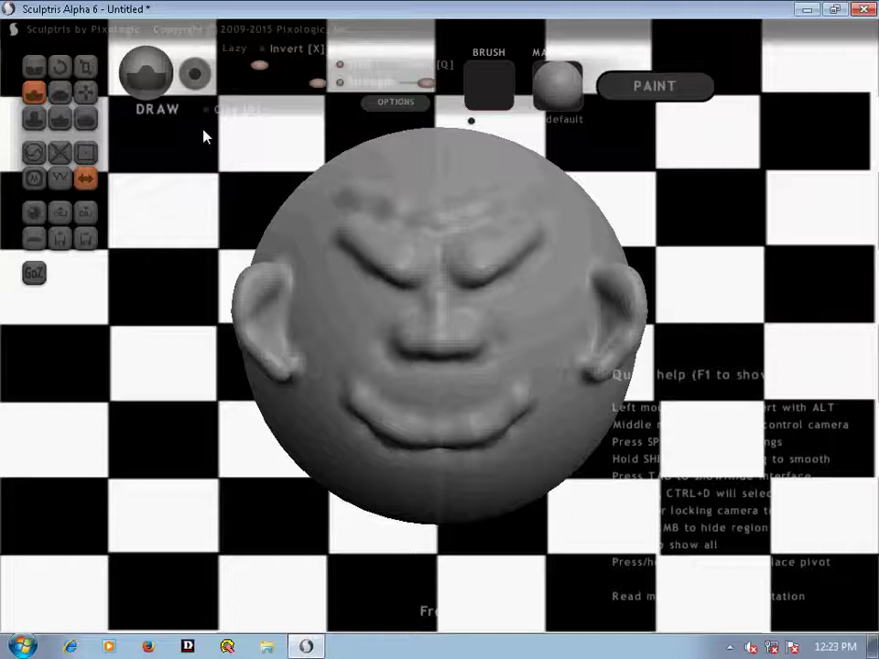
- Add extra raised detail to the left ear, finishing with the Draw brush
{"action": "left_click", "coordinate": [34, 66]}
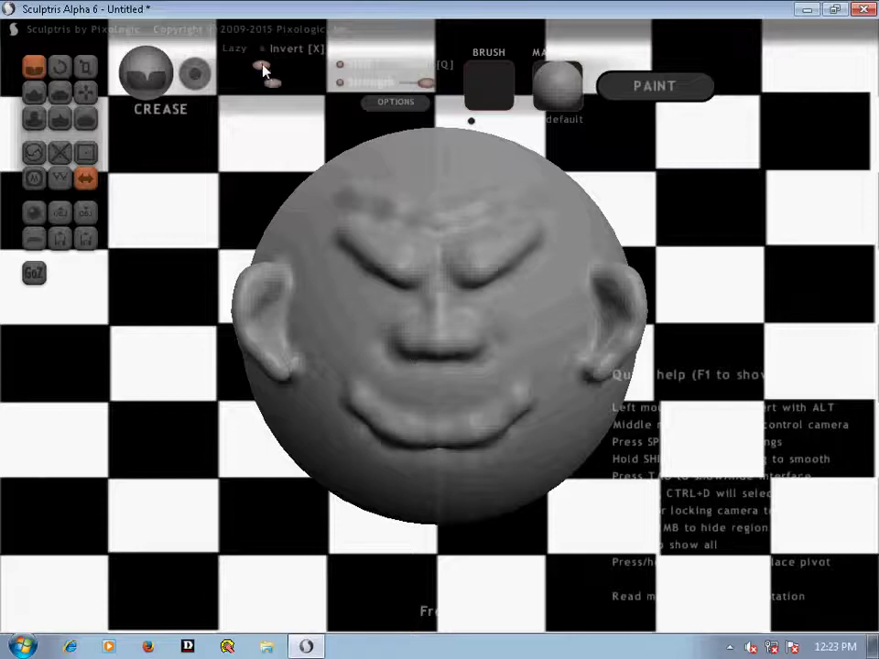
{"action": "left_click_drag", "start_coordinate": [262, 67], "coordinate": [242, 66]}
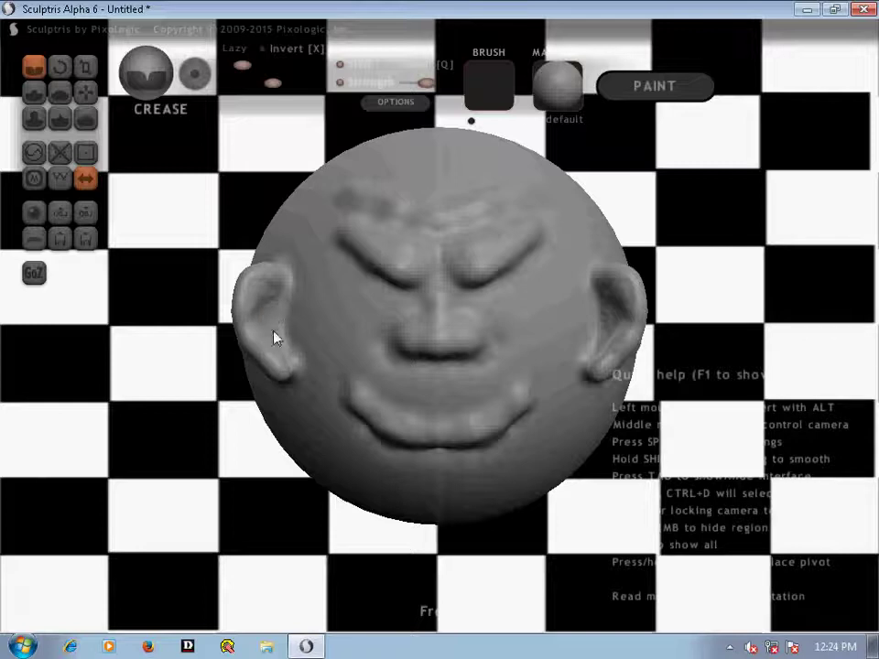
{"action": "left_click", "coordinate": [35, 92]}
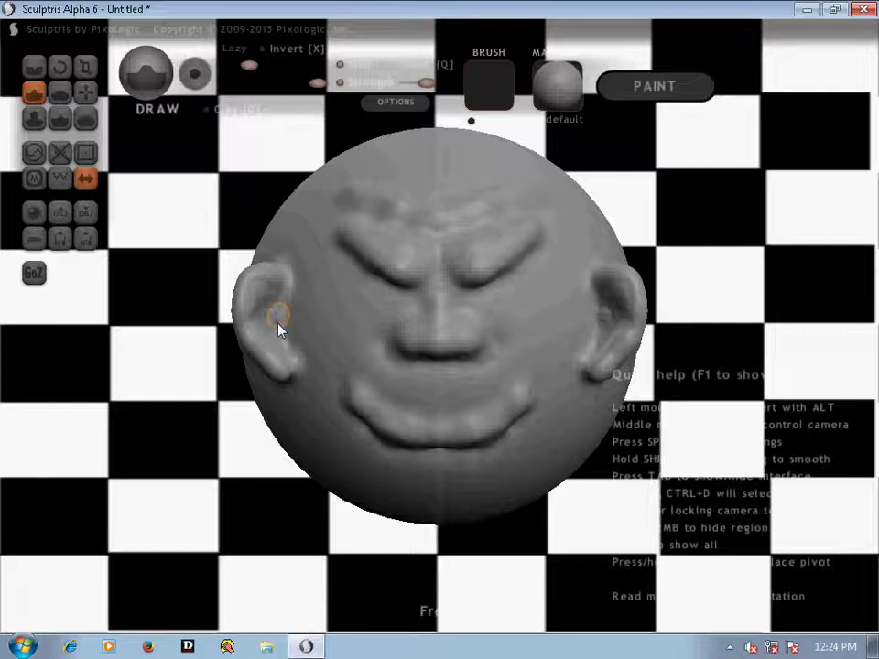
{"action": "left_click_drag", "start_coordinate": [277, 323], "coordinate": [280, 330]}
- Apply the skintone material to the head from the material library
{"action": "left_click", "coordinate": [557, 92]}
{"action": "scroll", "coordinate": [326, 398], "scroll_direction": "down", "scroll_amount": 2}
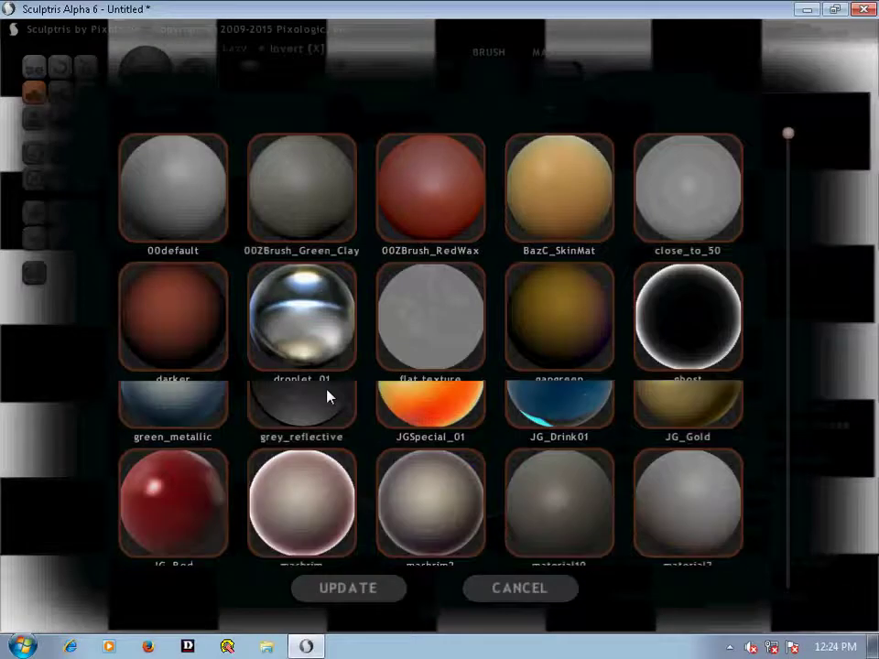
{"action": "scroll", "coordinate": [326, 398], "scroll_direction": "down", "scroll_amount": 2}
{"action": "scroll", "coordinate": [326, 398], "scroll_direction": "down", "scroll_amount": 1}
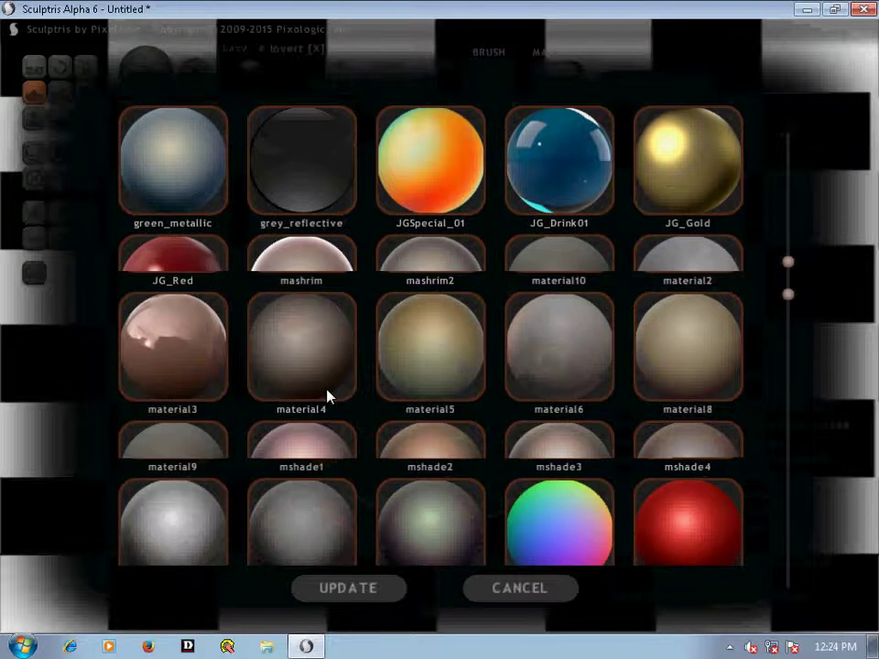
{"action": "scroll", "coordinate": [327, 395], "scroll_direction": "down", "scroll_amount": 2}
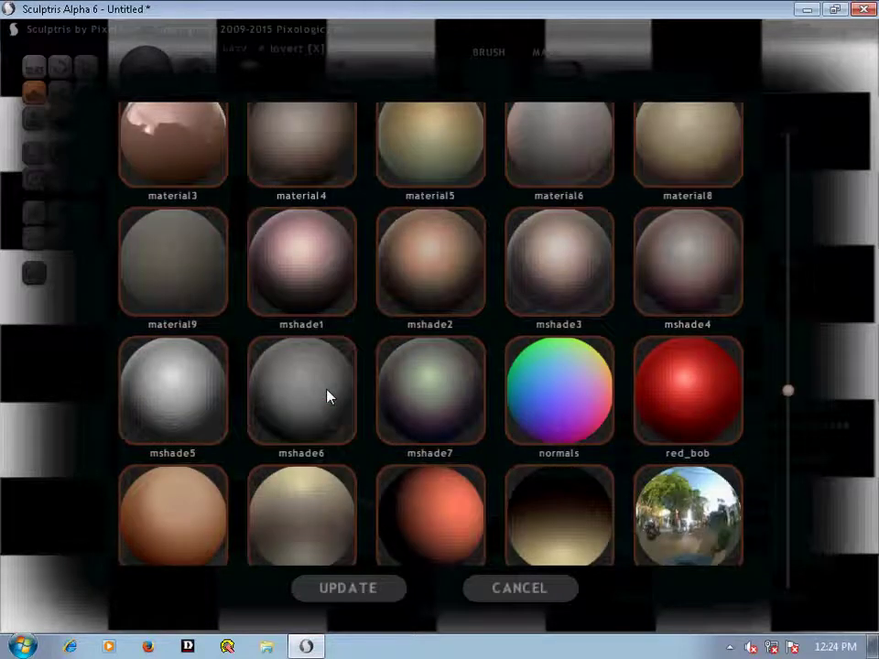
{"action": "scroll", "coordinate": [328, 397], "scroll_direction": "down", "scroll_amount": 2}
{"action": "scroll", "coordinate": [191, 383], "scroll_direction": "down", "scroll_amount": 1}
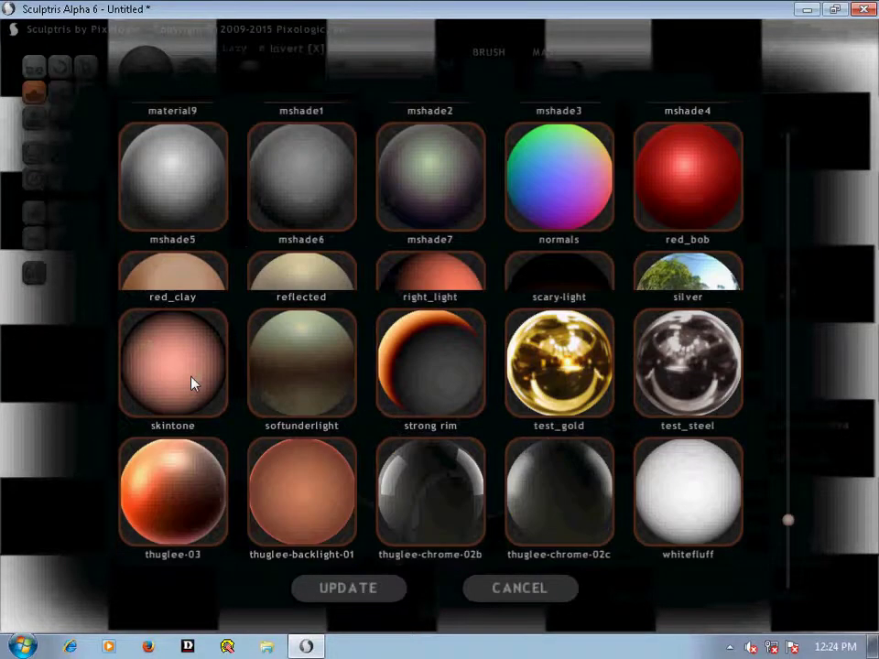
{"action": "left_click", "coordinate": [191, 384]}
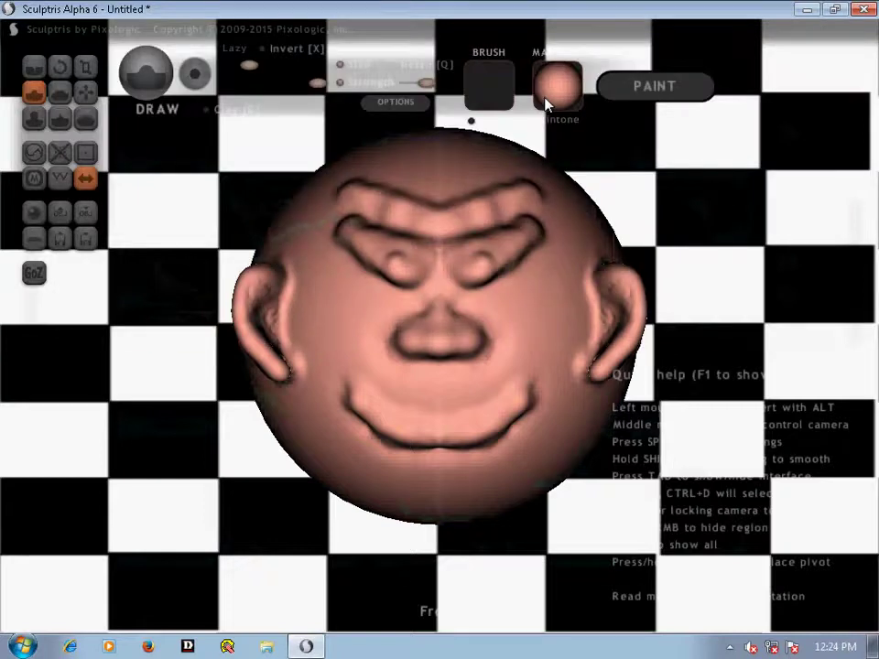
- Try a brownish material on the head instead
{"action": "left_click", "coordinate": [546, 103]}
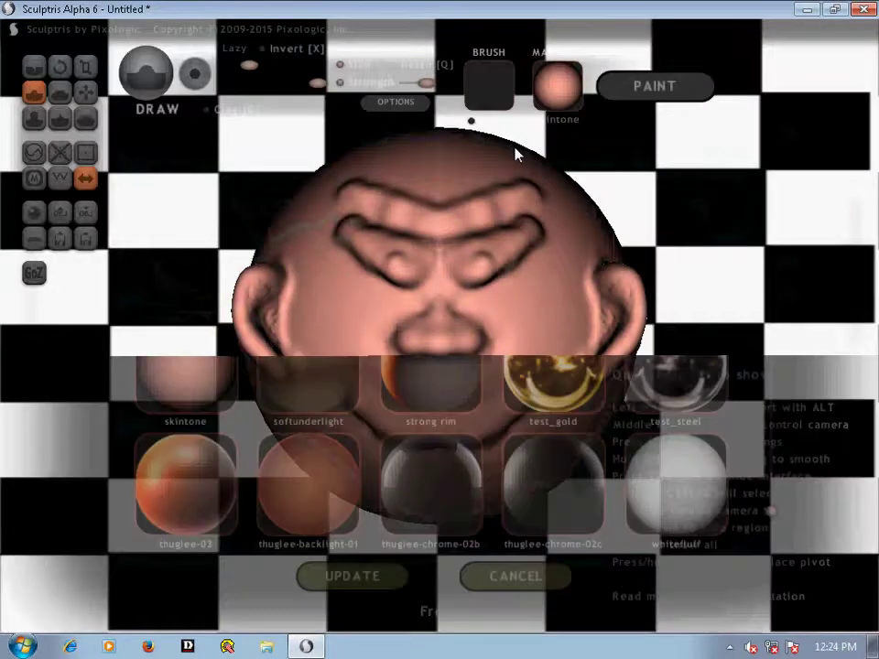
{"action": "scroll", "coordinate": [270, 403], "scroll_direction": "down", "scroll_amount": 3}
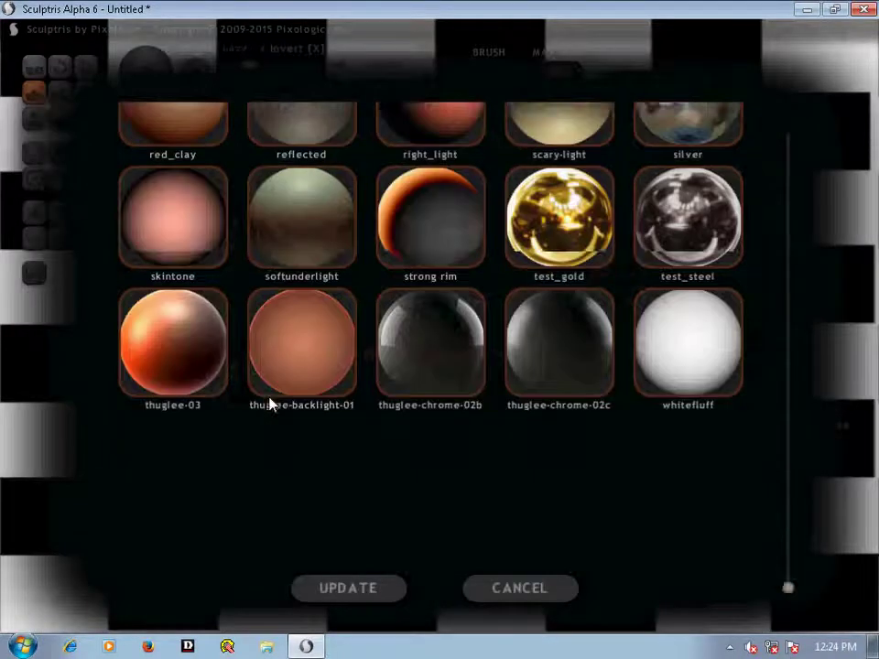
{"action": "scroll", "coordinate": [270, 403], "scroll_direction": "up", "scroll_amount": 3}
{"action": "scroll", "coordinate": [270, 403], "scroll_direction": "up", "scroll_amount": 1}
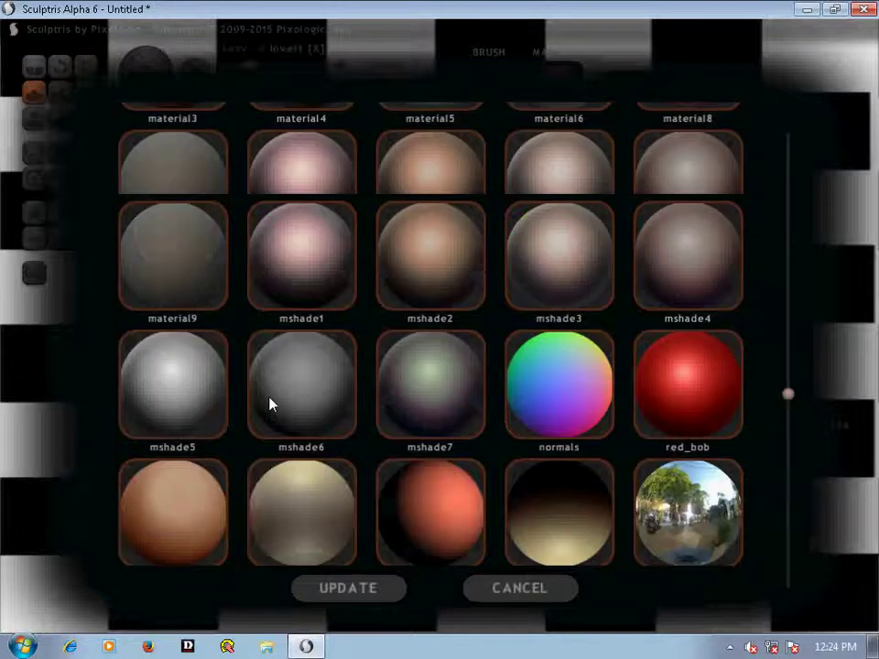
{"action": "scroll", "coordinate": [270, 402], "scroll_direction": "up", "scroll_amount": 1}
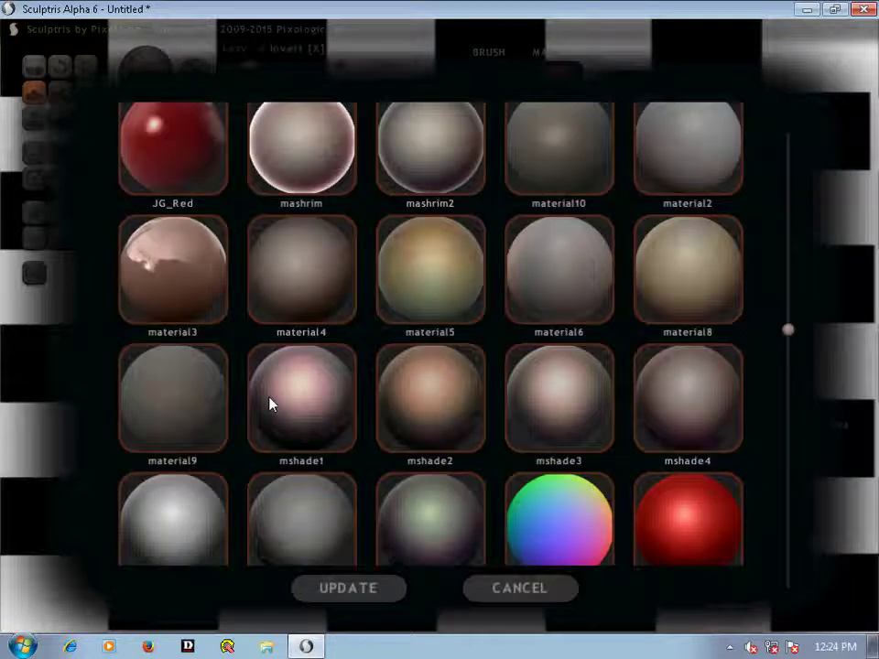
{"action": "scroll", "coordinate": [270, 403], "scroll_direction": "up", "scroll_amount": 2}
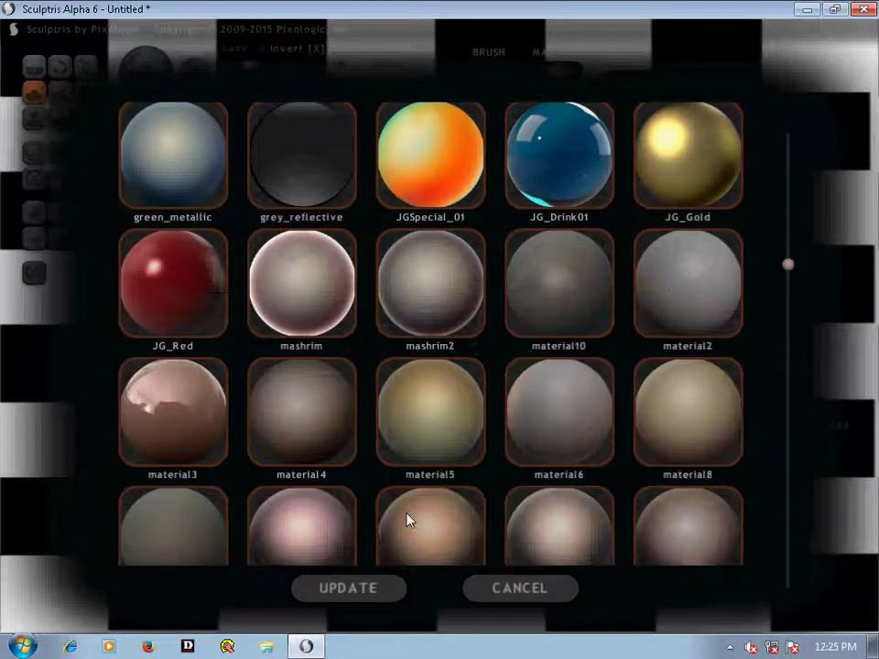
{"action": "left_click", "coordinate": [407, 520]}
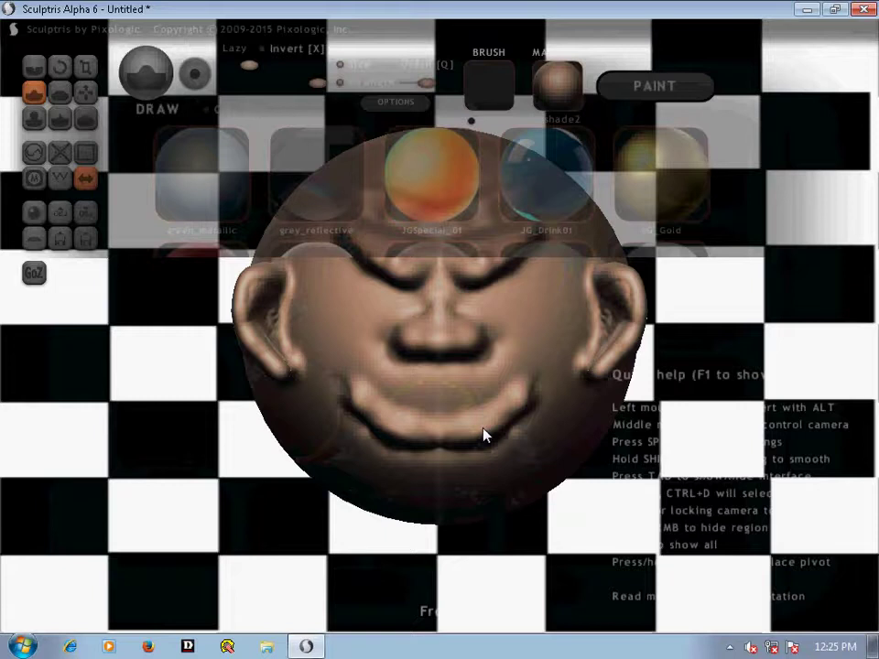
- Apply the pinkish mashrim material to the head
{"action": "left_click", "coordinate": [556, 86]}
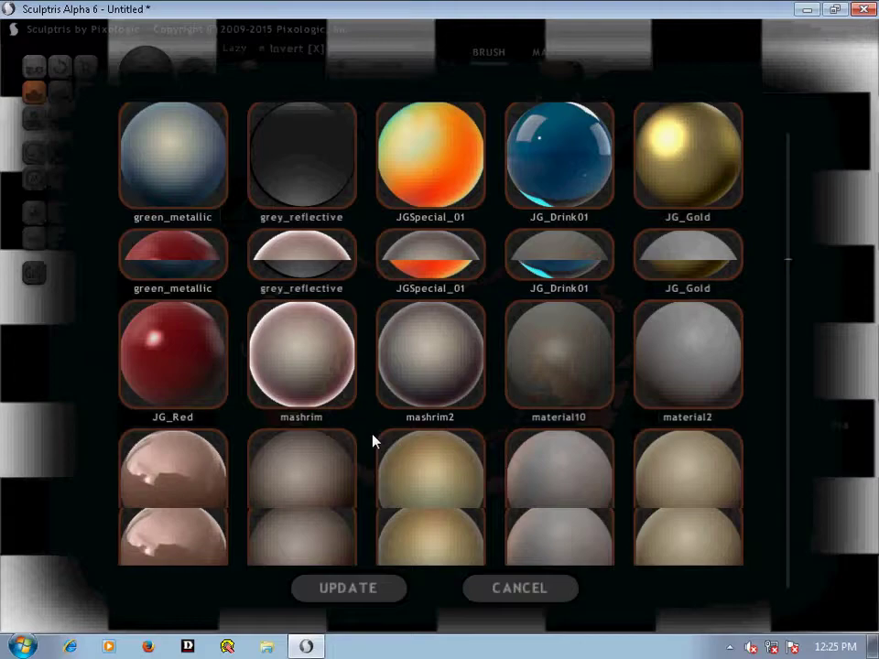
{"action": "scroll", "coordinate": [372, 441], "scroll_direction": "up", "scroll_amount": 3}
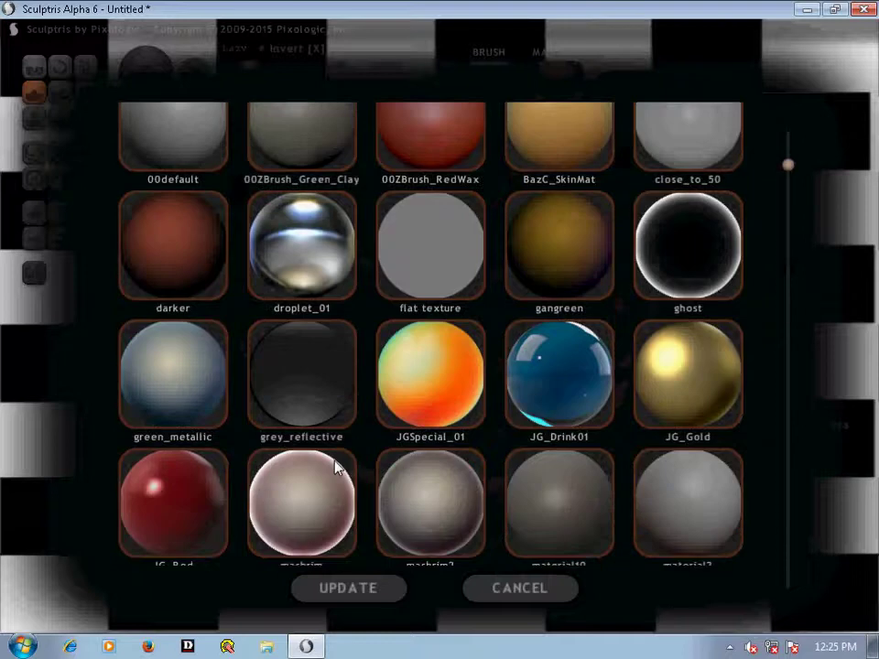
{"action": "scroll", "coordinate": [335, 467], "scroll_direction": "down", "scroll_amount": 3}
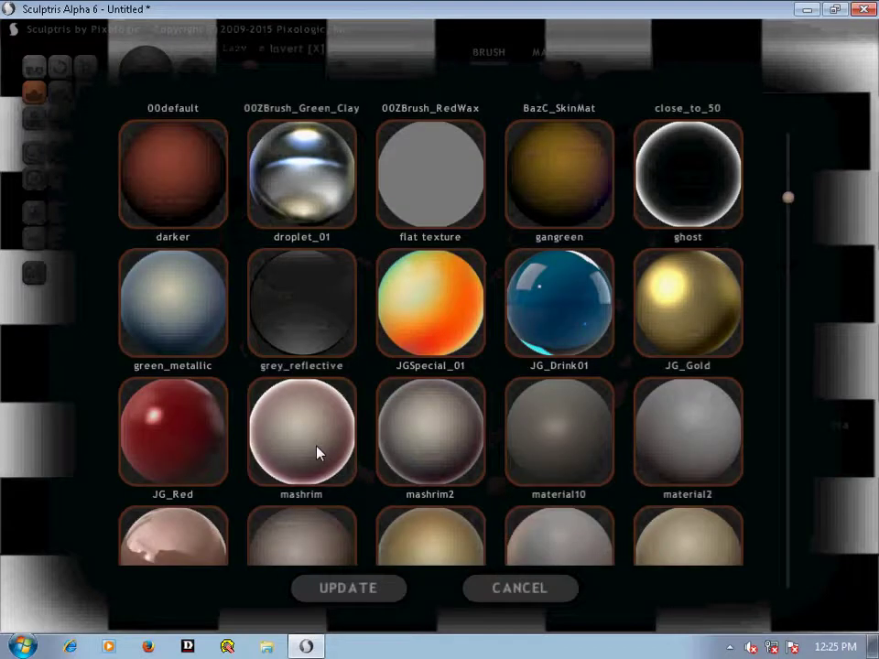
{"action": "scroll", "coordinate": [317, 315], "scroll_direction": "down", "scroll_amount": 1}
{"action": "left_click", "coordinate": [316, 313]}
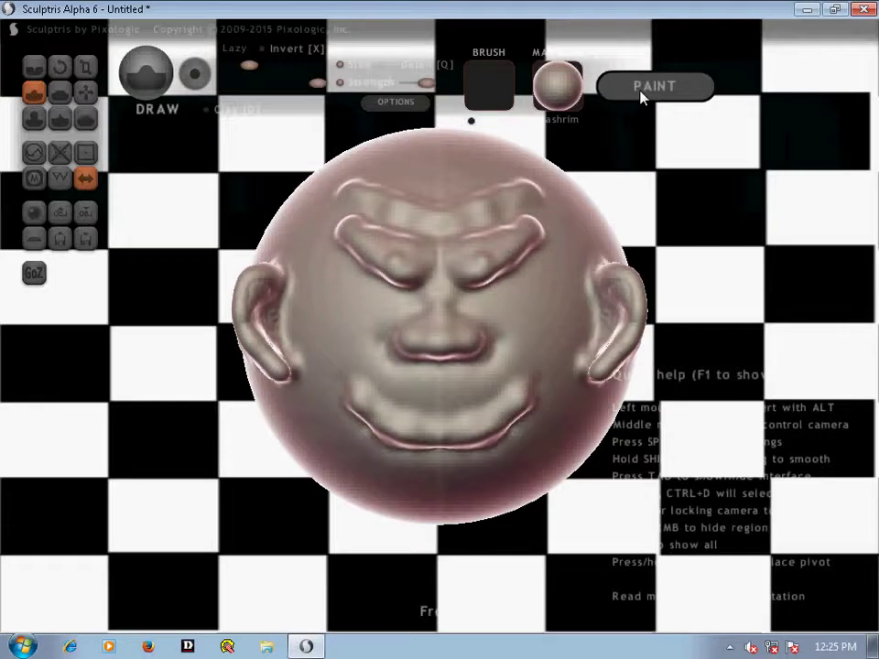
- Switch to Paint mode, building the paint mapping at resolution 512, and rotate the head
{"action": "left_click", "coordinate": [640, 96]}
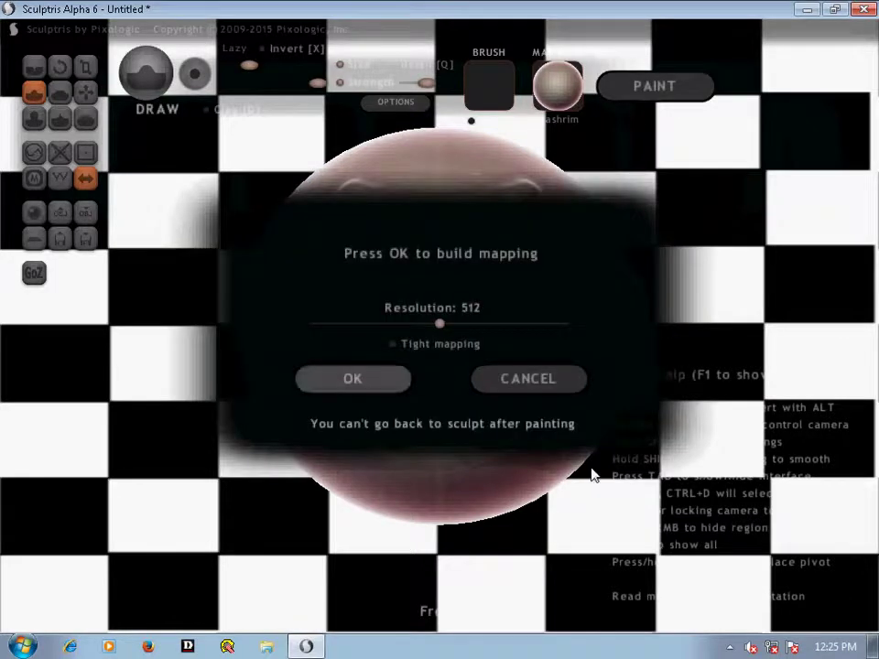
{"action": "key", "text": "Return"}
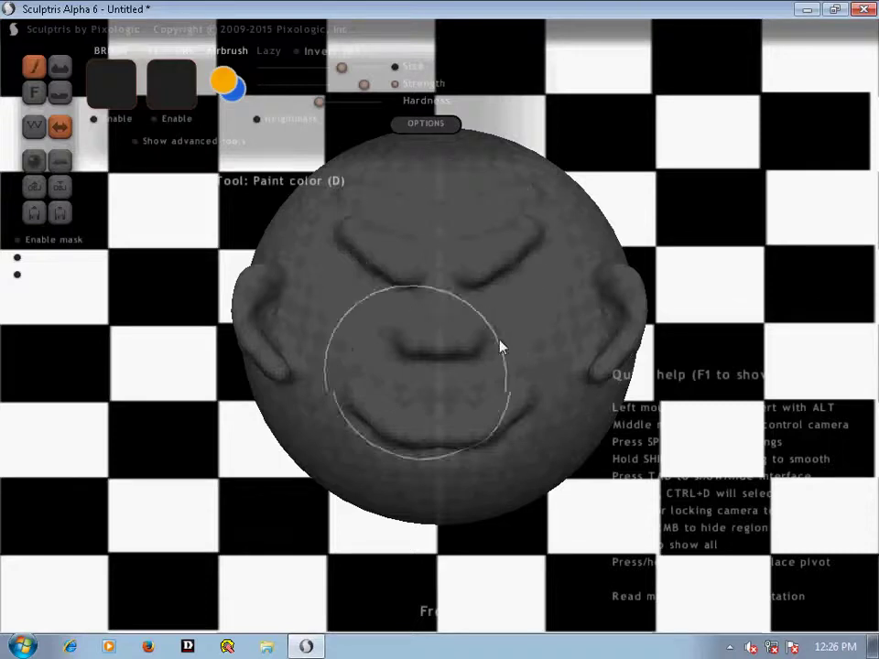
{"action": "mouse_move", "coordinate": [446, 311]}
{"action": "middle_mouse_down"}
{"action": "mouse_move", "coordinate": [315, 293]}
{"action": "mouse_move", "coordinate": [489, 331]}
{"action": "mouse_move", "coordinate": [461, 311]}
{"action": "middle_mouse_up"}
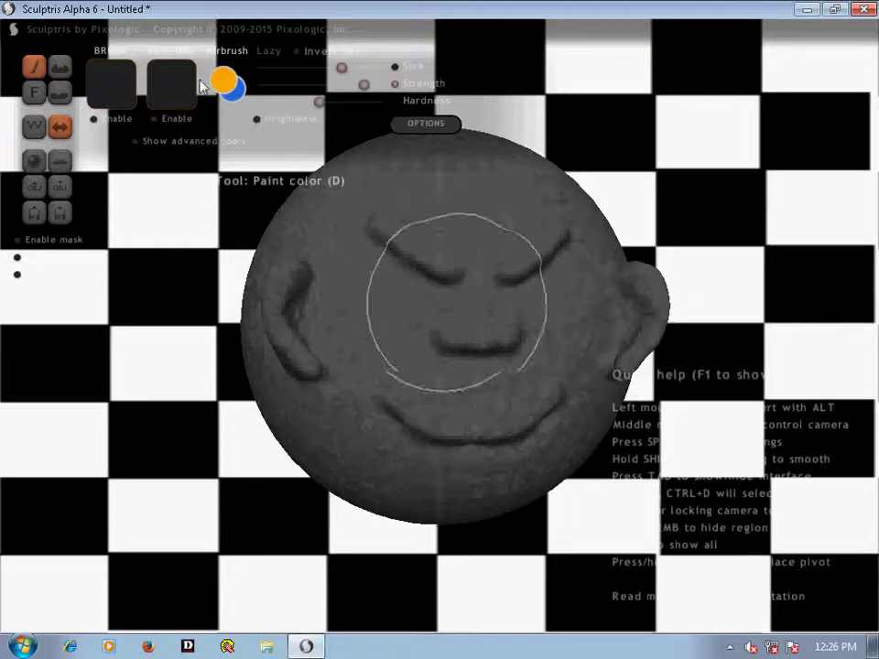
{"action": "left_click", "coordinate": [172, 92]}
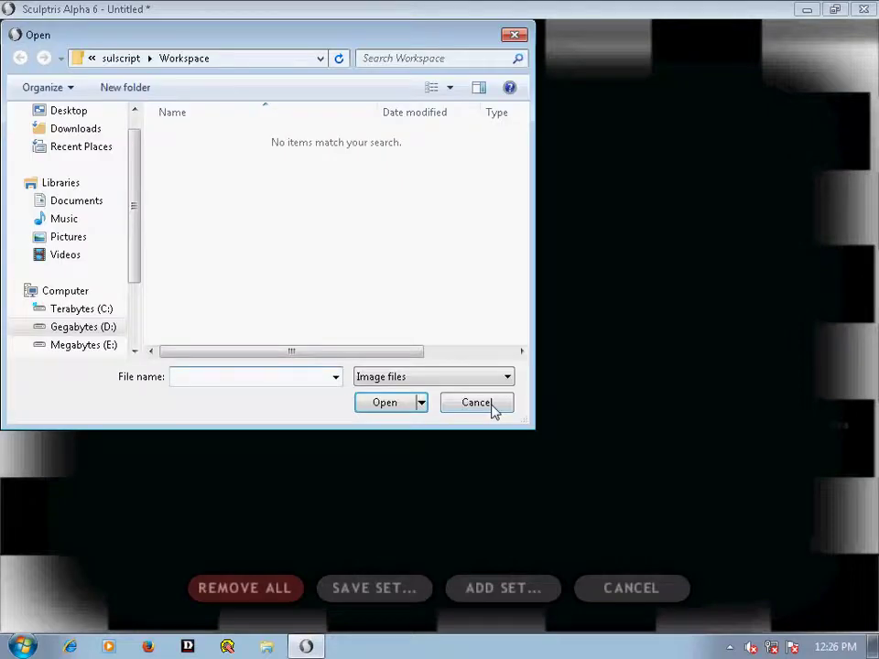
{"action": "left_click", "coordinate": [475, 403]}
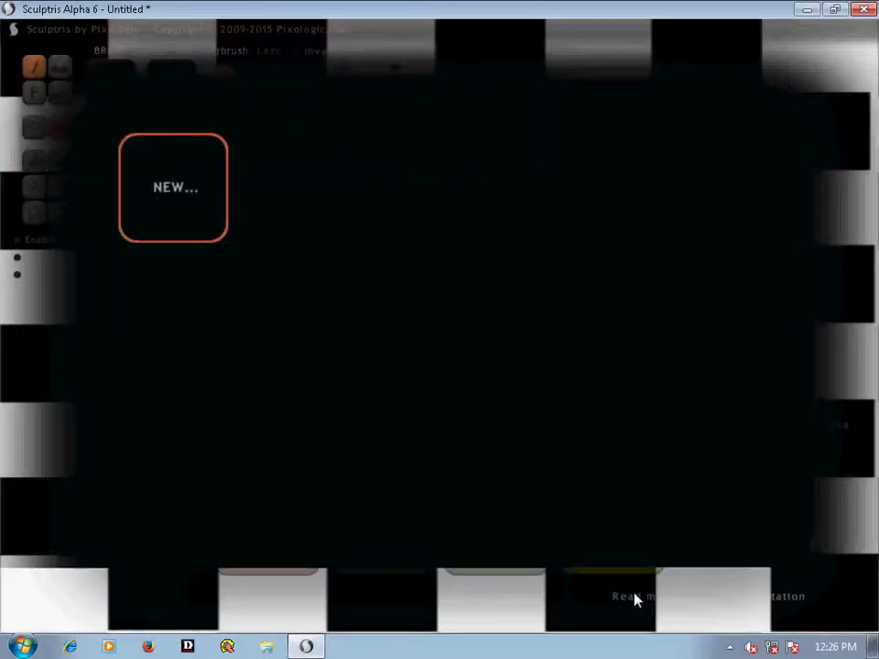
{"action": "left_click", "coordinate": [165, 129]}
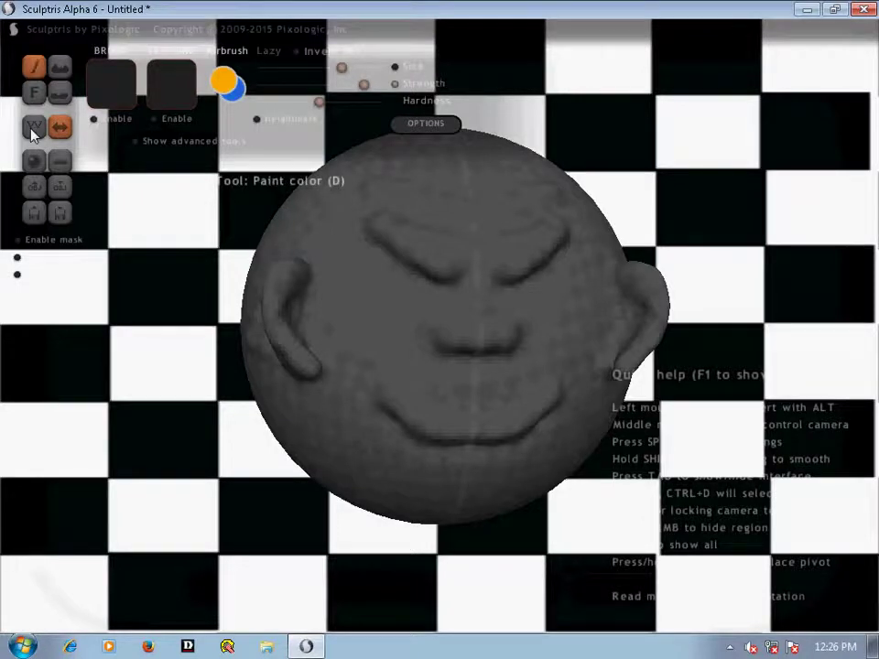
- Fill the head orange-yellow from the colour wheel, then undo stray streaks from a front view
{"action": "left_click", "coordinate": [32, 95]}
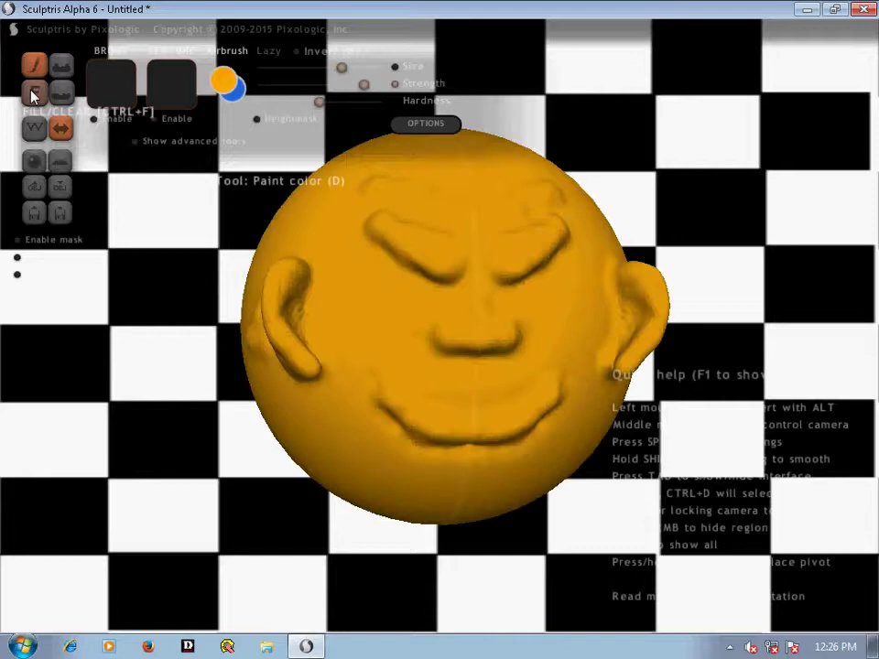
{"action": "left_click", "coordinate": [228, 88]}
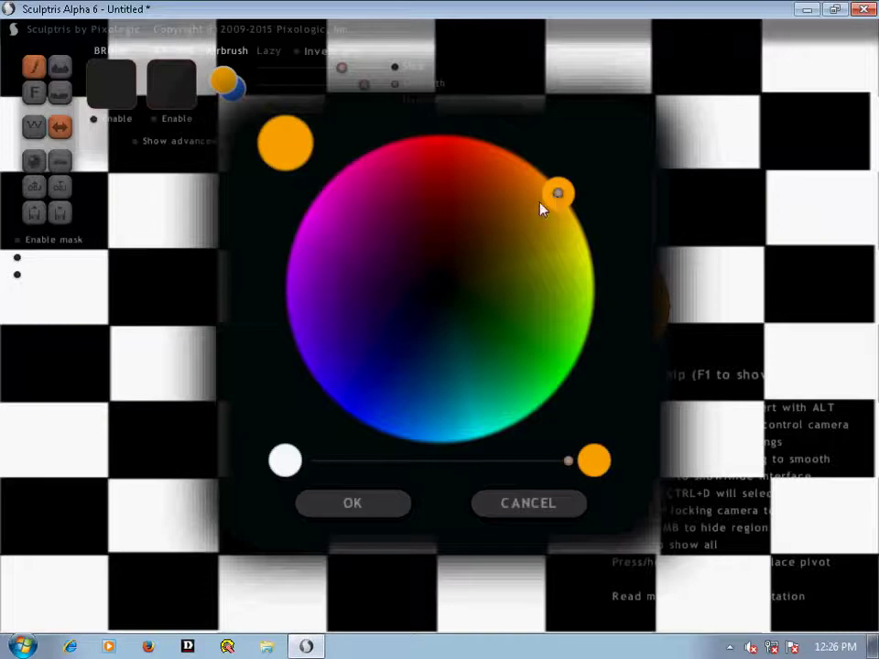
{"action": "mouse_move", "coordinate": [552, 198]}
{"action": "left_mouse_down"}
{"action": "mouse_move", "coordinate": [562, 187]}
{"action": "mouse_move", "coordinate": [540, 151]}
{"action": "mouse_move", "coordinate": [510, 181]}
{"action": "mouse_move", "coordinate": [521, 215]}
{"action": "mouse_move", "coordinate": [531, 221]}
{"action": "mouse_move", "coordinate": [543, 209]}
{"action": "mouse_move", "coordinate": [574, 210]}
{"action": "mouse_move", "coordinate": [568, 226]}
{"action": "left_mouse_up"}
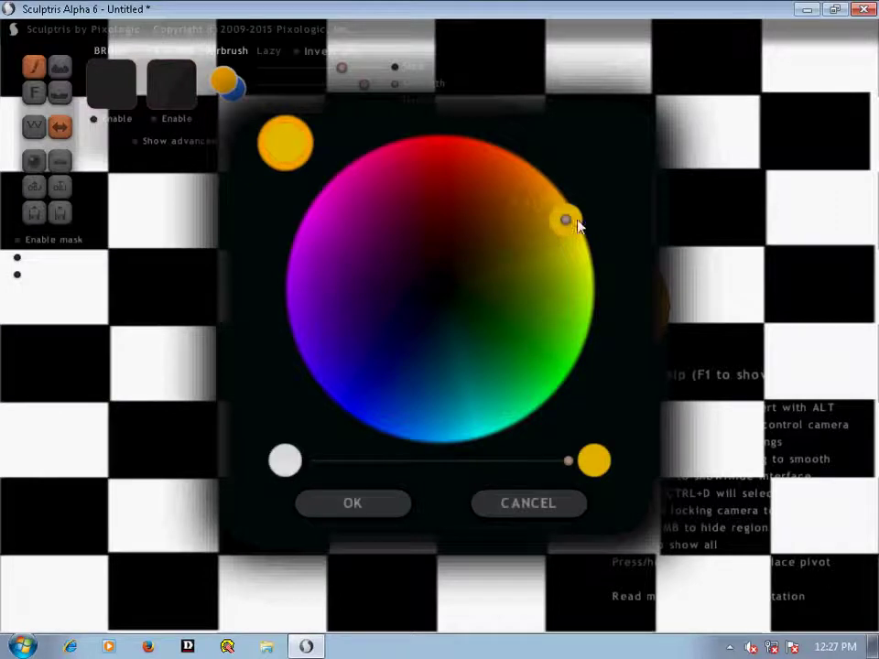
{"action": "left_click_drag", "start_coordinate": [565, 216], "coordinate": [563, 210]}
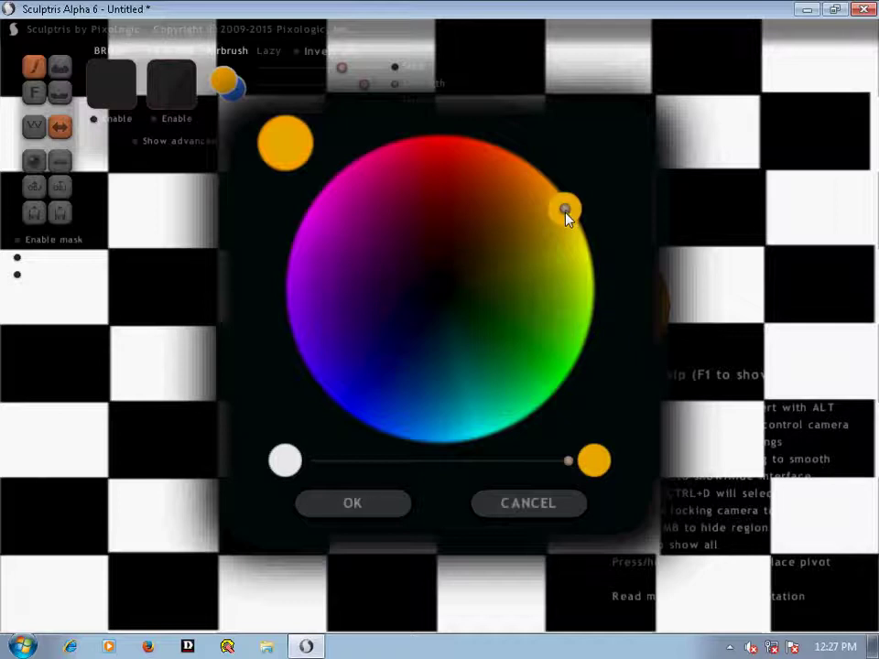
{"action": "left_click", "coordinate": [247, 284]}
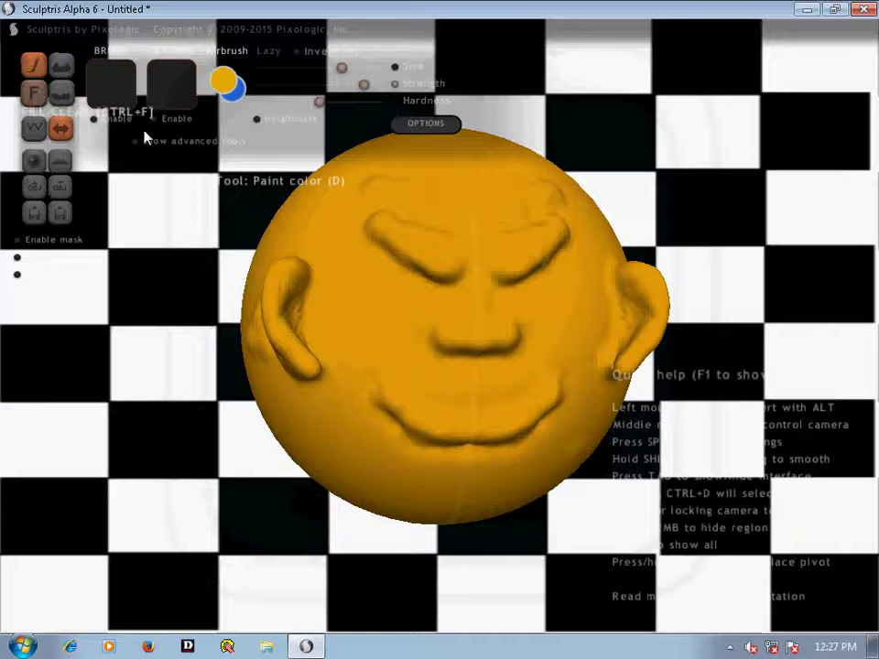
{"action": "mouse_move", "coordinate": [477, 333]}
{"action": "middle_mouse_down"}
{"action": "mouse_move", "coordinate": [453, 345]}
{"action": "mouse_move", "coordinate": [349, 236]}
{"action": "middle_mouse_up"}
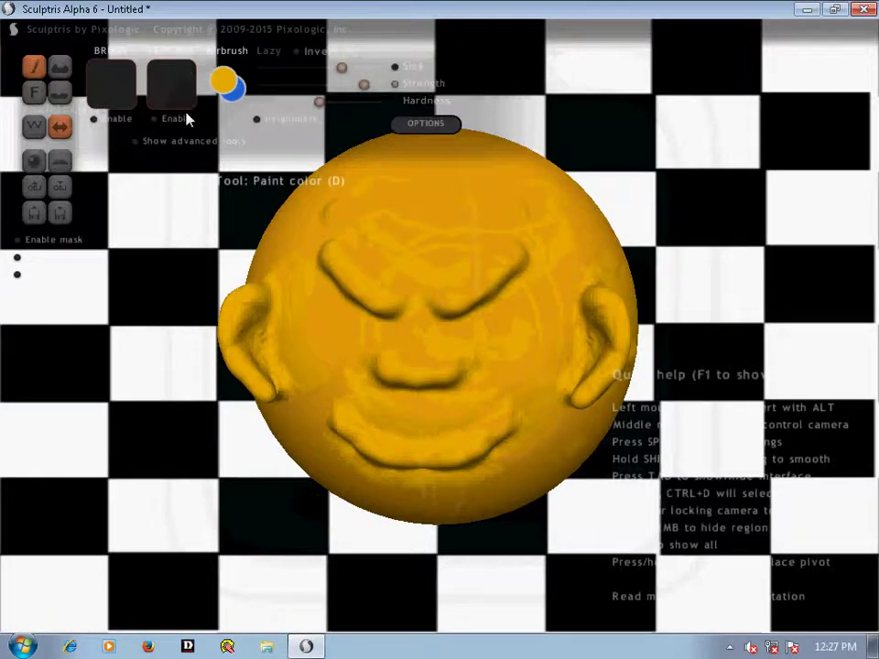
{"action": "key", "text": "ctrl+z"}
- Set the paint colour to light grey and reduce the brush size
{"action": "left_click", "coordinate": [225, 83]}
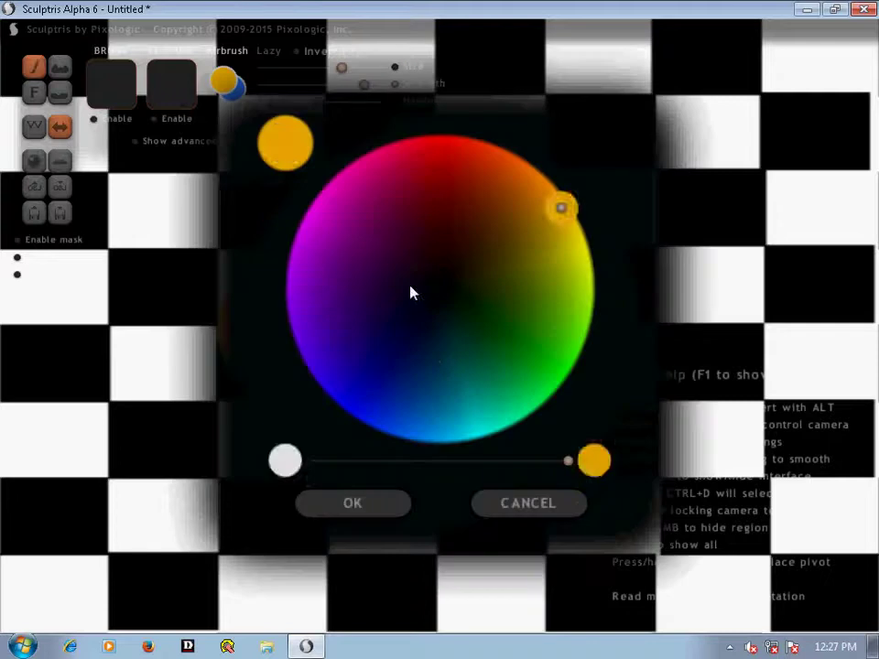
{"action": "left_click", "coordinate": [409, 285]}
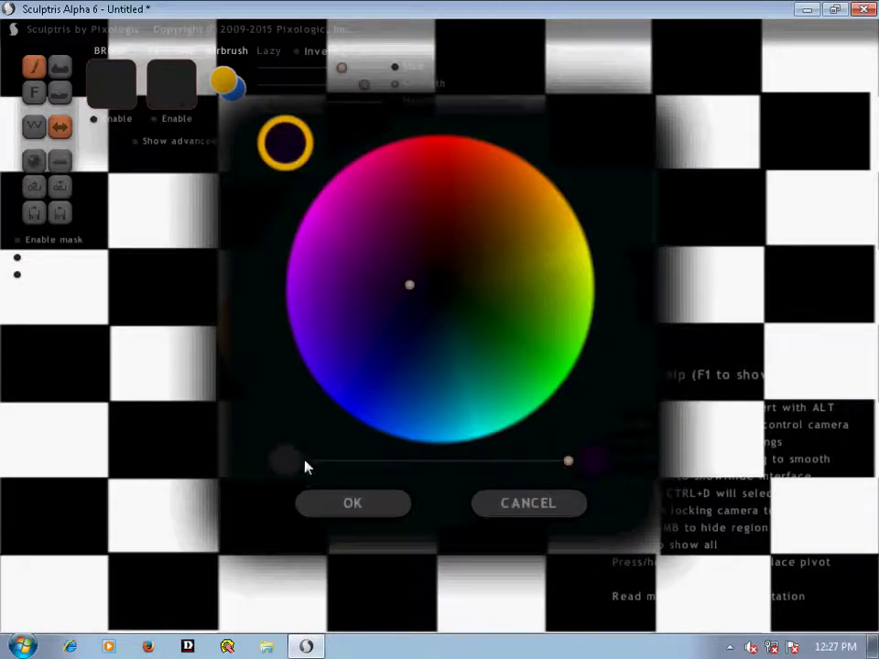
{"action": "left_click_drag", "start_coordinate": [561, 466], "coordinate": [285, 465]}
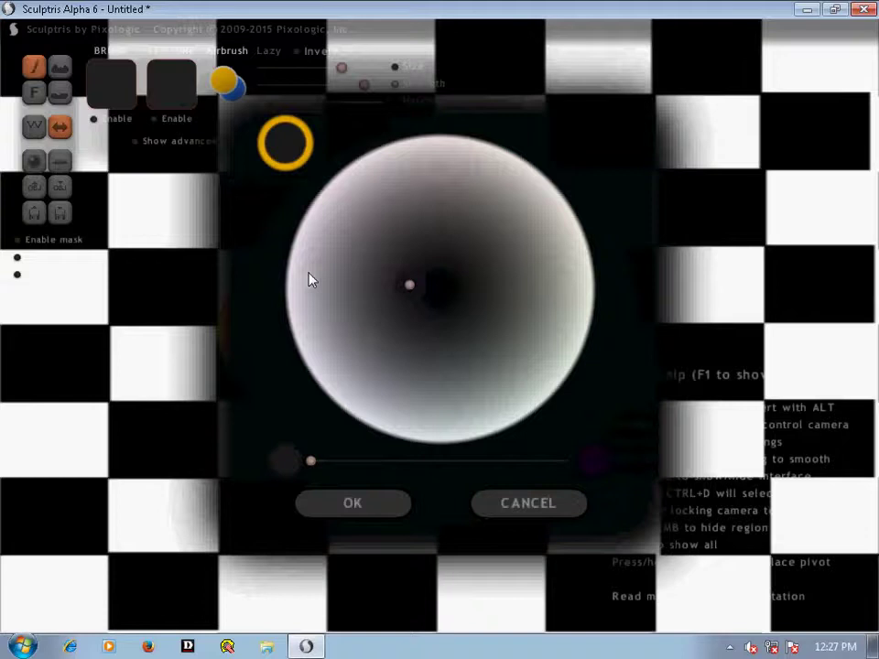
{"action": "left_click", "coordinate": [308, 273]}
{"action": "left_click", "coordinate": [348, 507]}
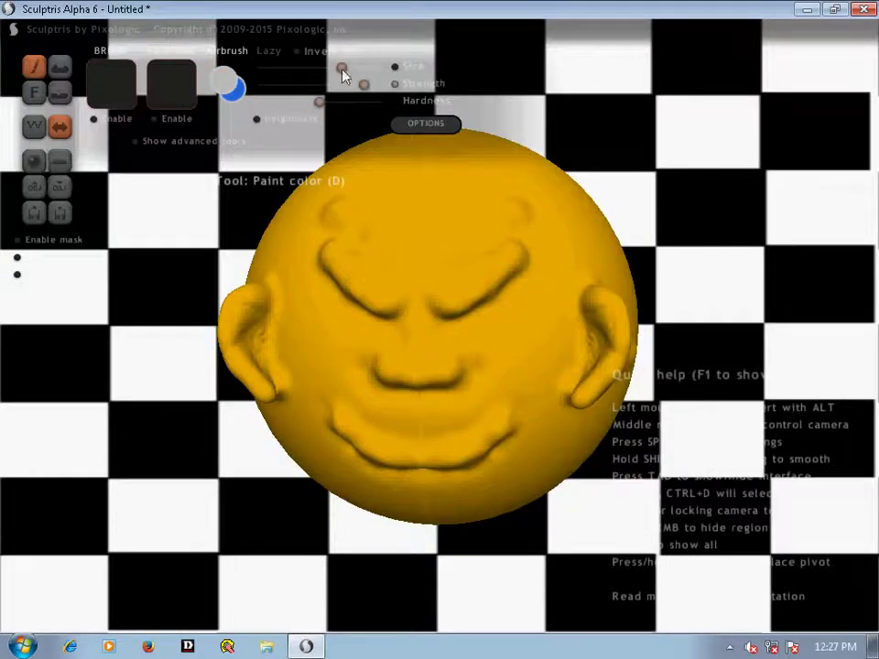
{"action": "left_click", "coordinate": [294, 68]}
- Paint both eye shapes light grey, redoing the left one, and raise brush strength and hardness
{"action": "mouse_move", "coordinate": [376, 300]}
{"action": "left_mouse_down"}
{"action": "mouse_move", "coordinate": [330, 255]}
{"action": "mouse_move", "coordinate": [393, 294]}
{"action": "mouse_move", "coordinate": [391, 305]}
{"action": "mouse_move", "coordinate": [359, 293]}
{"action": "mouse_move", "coordinate": [328, 266]}
{"action": "mouse_move", "coordinate": [344, 284]}
{"action": "mouse_move", "coordinate": [380, 300]}
{"action": "mouse_move", "coordinate": [384, 316]}
{"action": "left_mouse_up"}
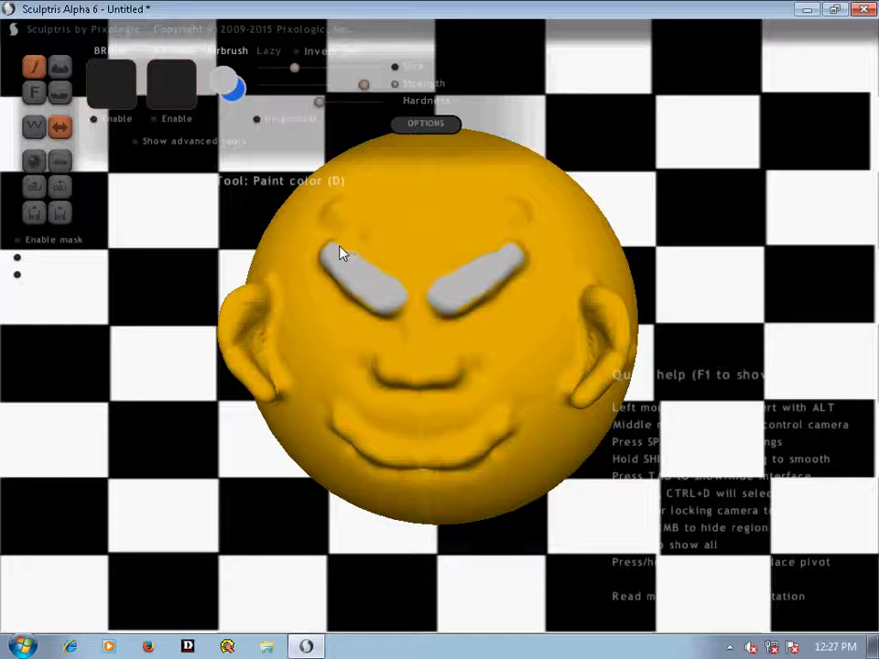
{"action": "left_click_drag", "start_coordinate": [322, 243], "coordinate": [330, 263]}
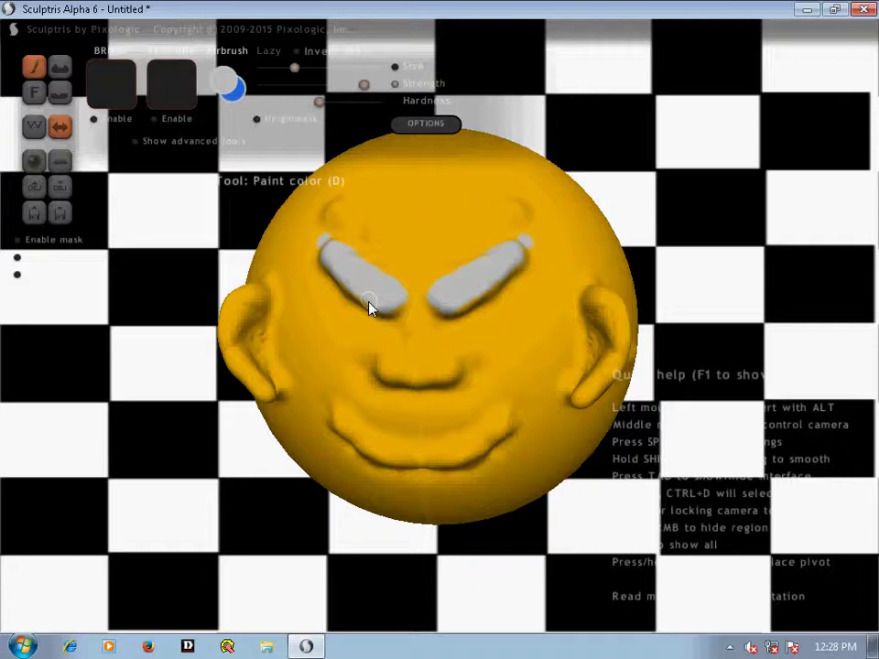
{"action": "key", "text": "ctrl+z"}
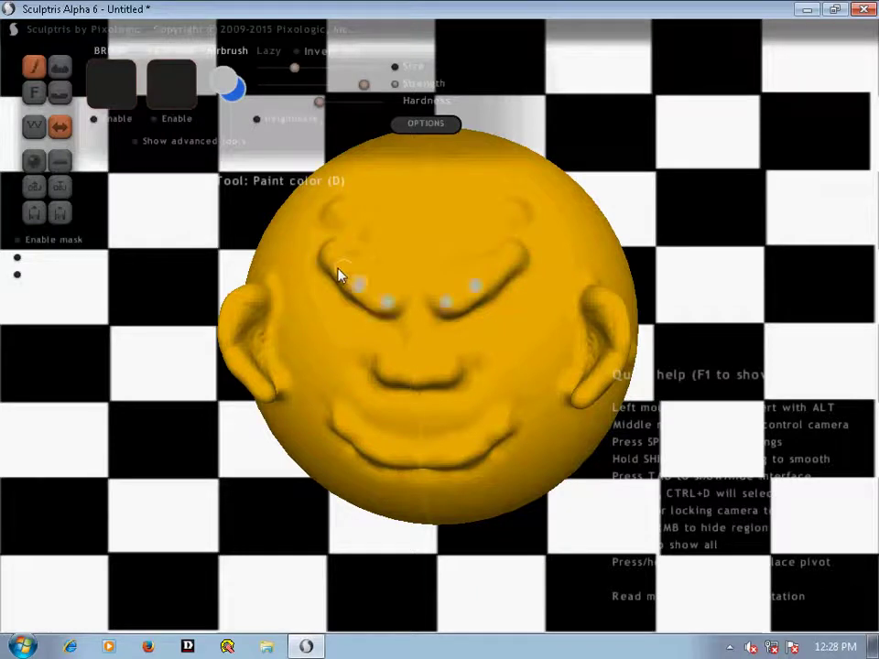
{"action": "left_click_drag", "start_coordinate": [337, 274], "coordinate": [373, 304]}
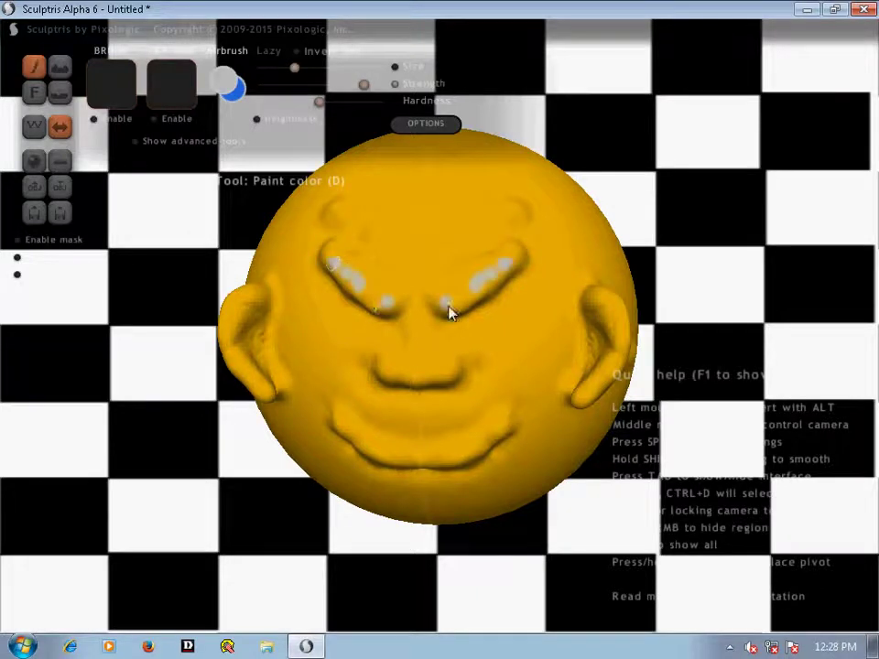
{"action": "mouse_move", "coordinate": [448, 313]}
{"action": "left_mouse_down"}
{"action": "mouse_move", "coordinate": [510, 265]}
{"action": "mouse_move", "coordinate": [443, 293]}
{"action": "mouse_move", "coordinate": [429, 290]}
{"action": "mouse_move", "coordinate": [471, 274]}
{"action": "mouse_move", "coordinate": [430, 280]}
{"action": "left_mouse_up"}
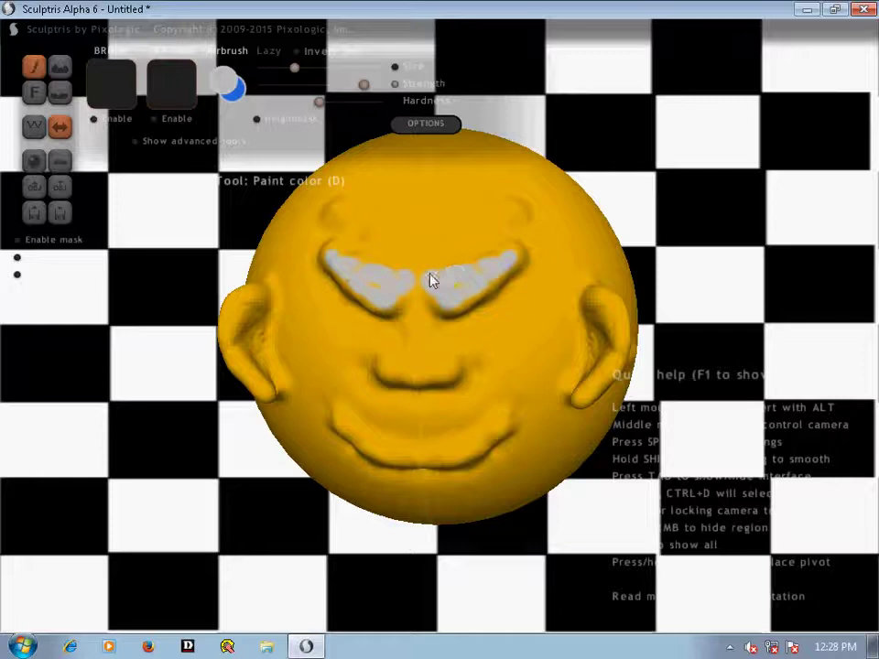
{"action": "left_click_drag", "start_coordinate": [376, 84], "coordinate": [382, 85]}
{"action": "left_click_drag", "start_coordinate": [318, 102], "coordinate": [366, 102]}
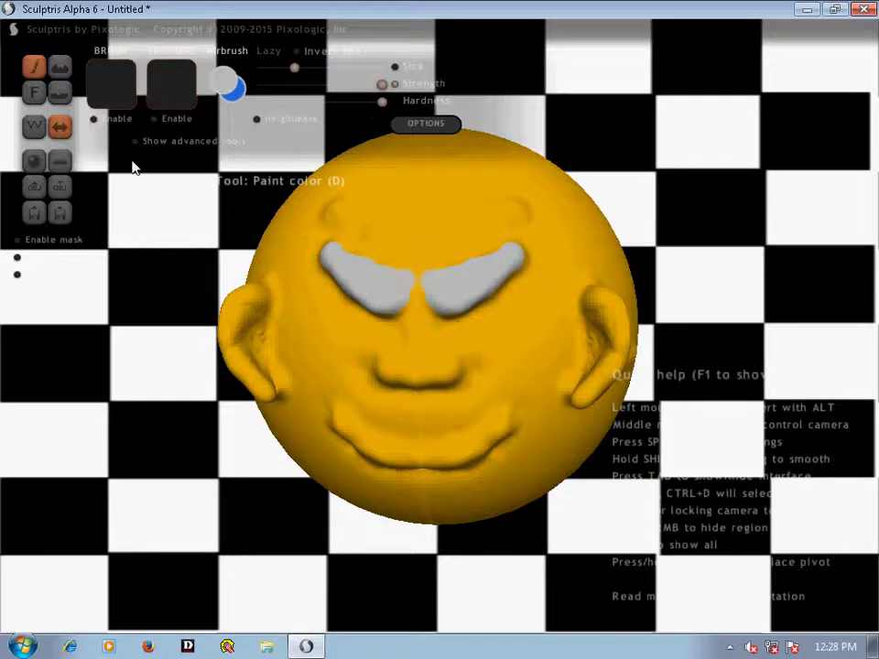
- Set the paint colour to black, dabbing pupils on the eyes and then undoing them
{"action": "left_click", "coordinate": [230, 84]}
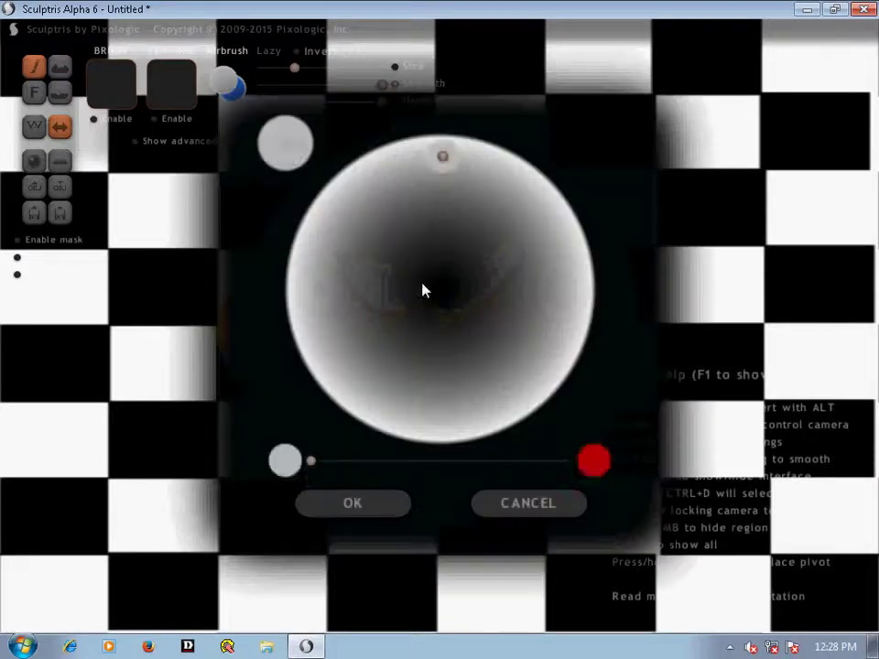
{"action": "left_click", "coordinate": [421, 278]}
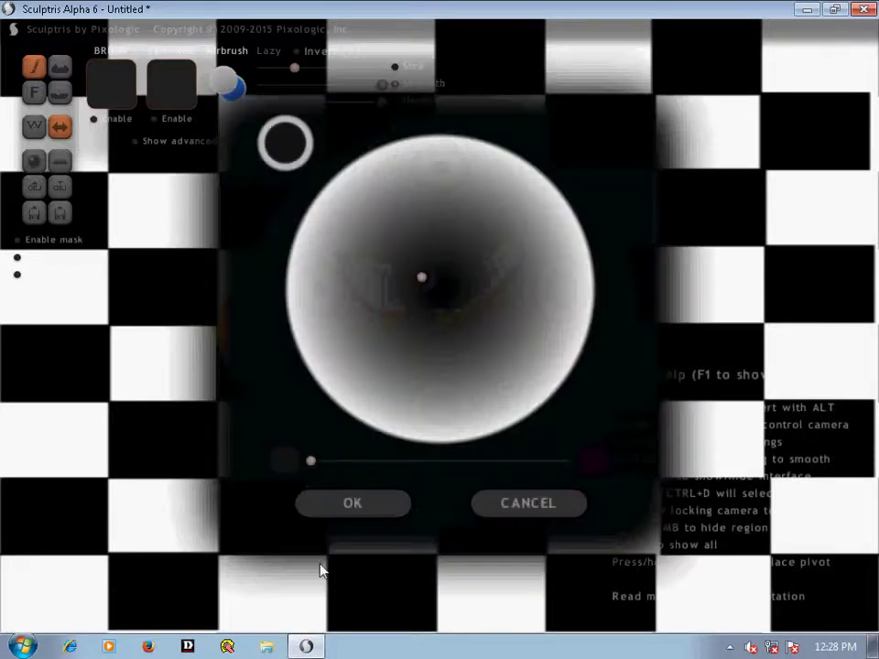
{"action": "left_click", "coordinate": [341, 506]}
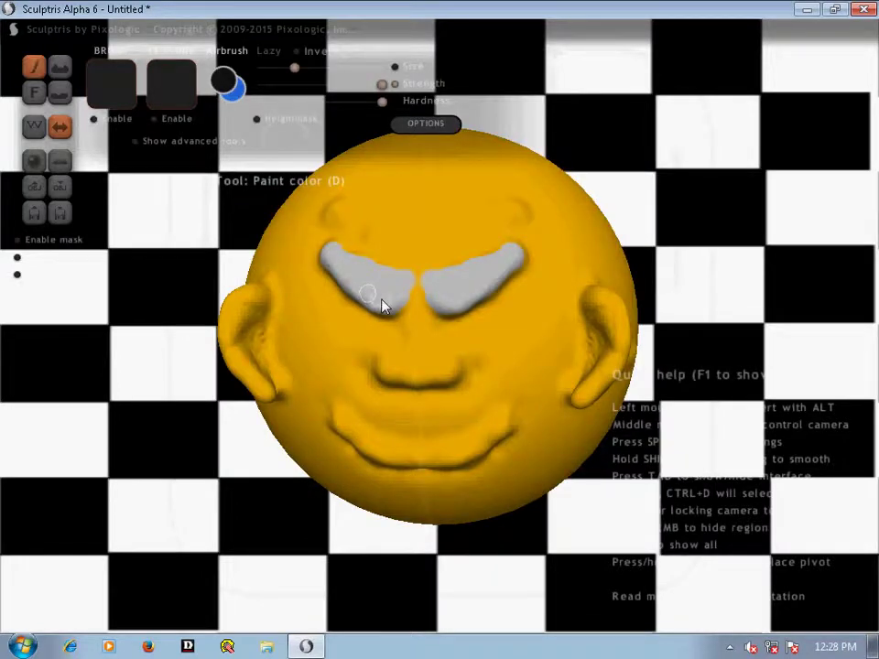
{"action": "left_click", "coordinate": [376, 298]}
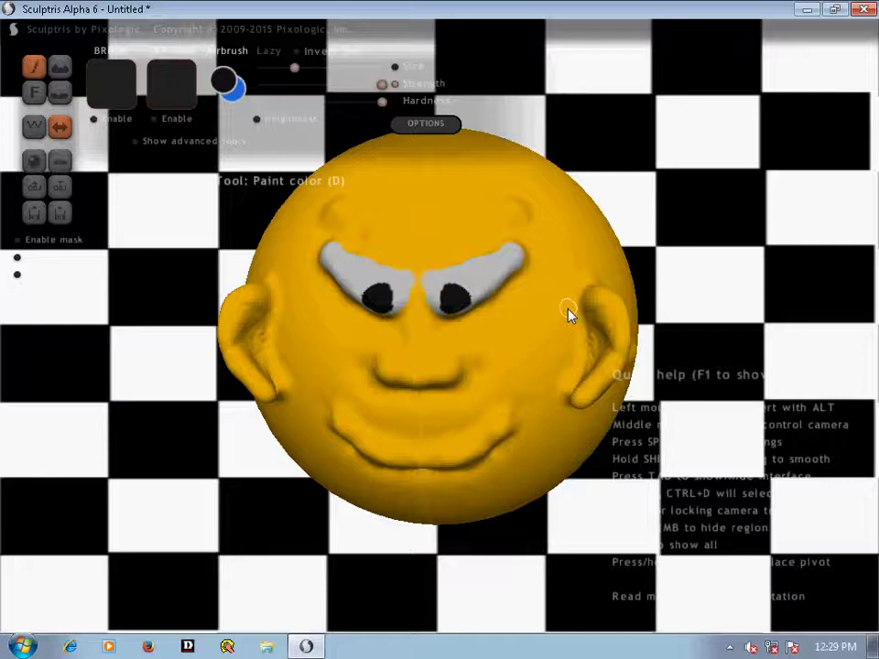
{"action": "key", "text": "ctrl+z"}
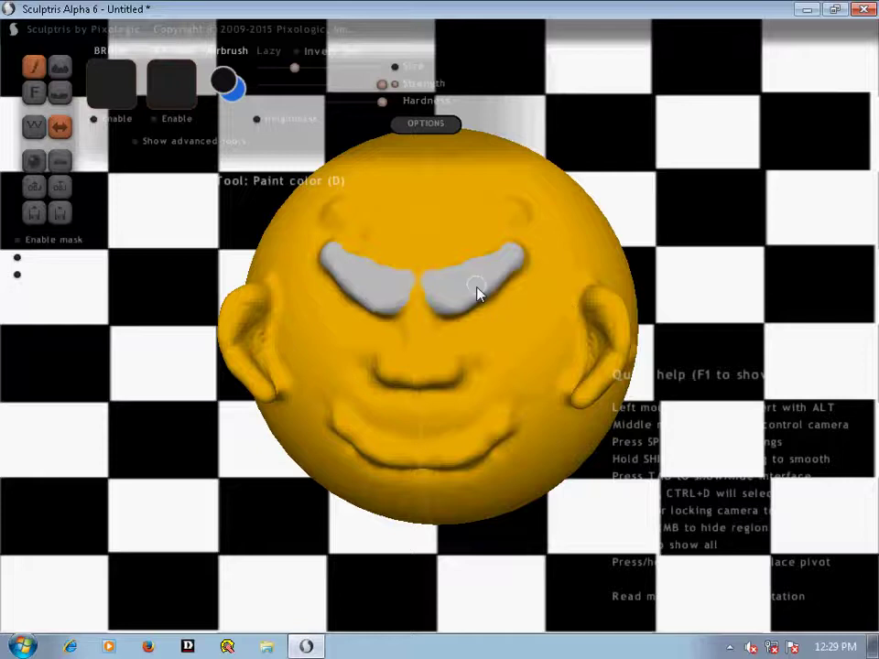
- Paint black pupils on both grey eyes and thick black eyebrows above them, then orbit to check
{"action": "left_click", "coordinate": [476, 289]}
{"action": "left_click", "coordinate": [477, 285]}
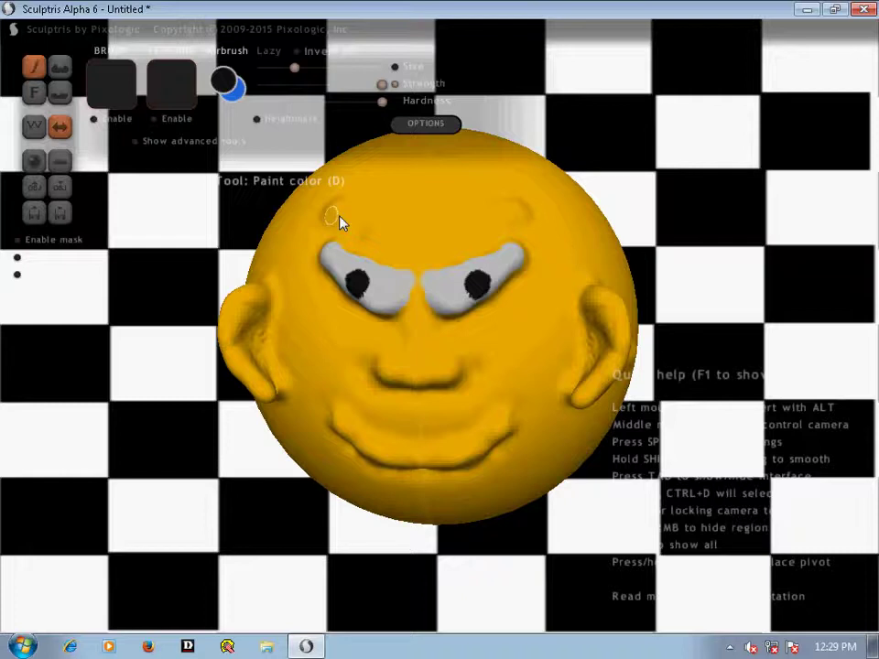
{"action": "left_click_drag", "start_coordinate": [339, 220], "coordinate": [397, 257]}
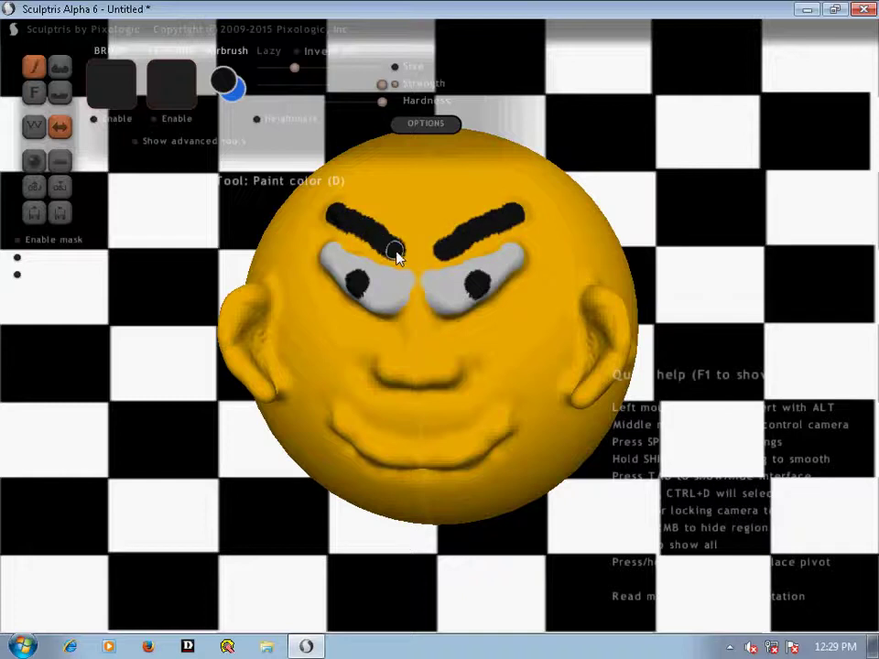
{"action": "scroll", "coordinate": [440, 279], "scroll_direction": "down", "scroll_amount": 2}
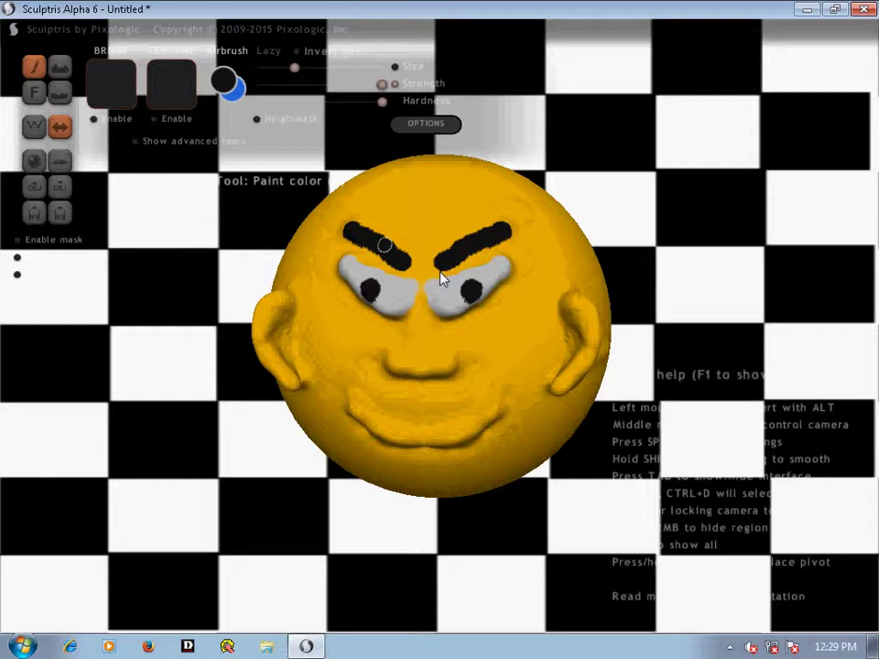
{"action": "scroll", "coordinate": [441, 279], "scroll_direction": "down", "scroll_amount": 2}
{"action": "mouse_move", "coordinate": [586, 293]}
{"action": "left_mouse_down"}
{"action": "mouse_move", "coordinate": [461, 347]}
{"action": "mouse_move", "coordinate": [461, 338]}
{"action": "left_mouse_up"}
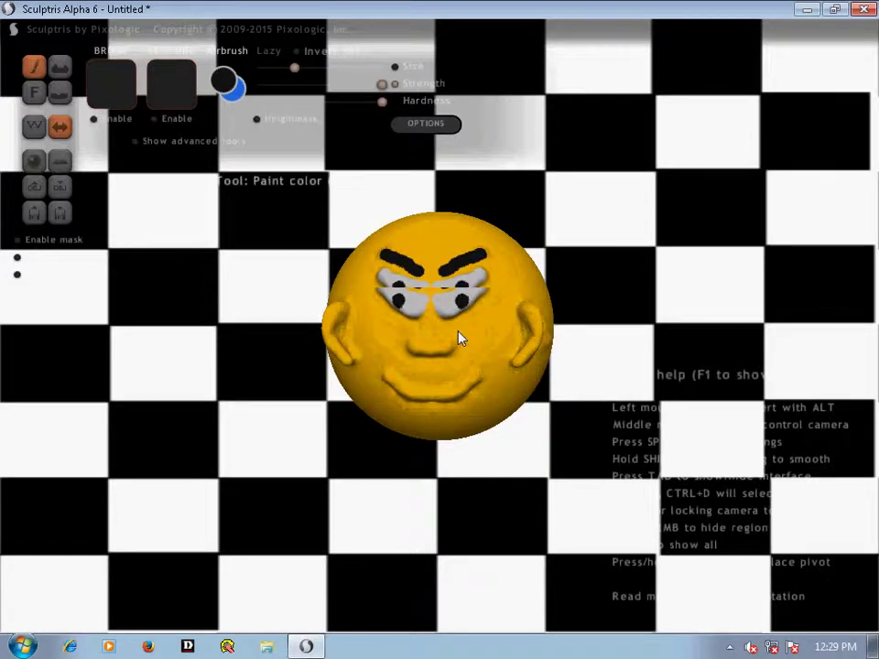
{"action": "scroll", "coordinate": [459, 338], "scroll_direction": "up", "scroll_amount": 5}
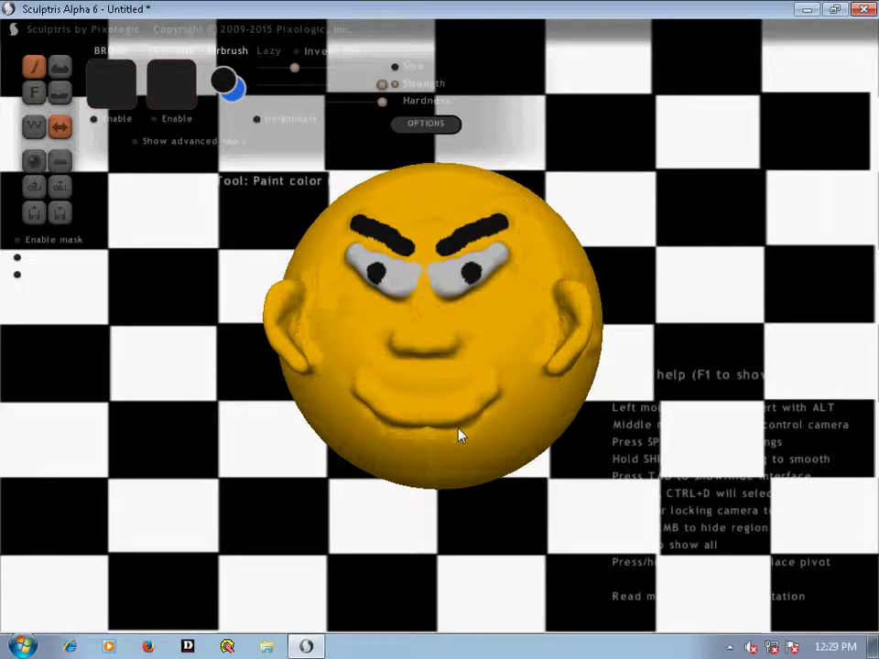
- Switch the paint to full-saturation red, paint the lips, and lower the brush hardness
{"action": "left_click", "coordinate": [235, 80]}
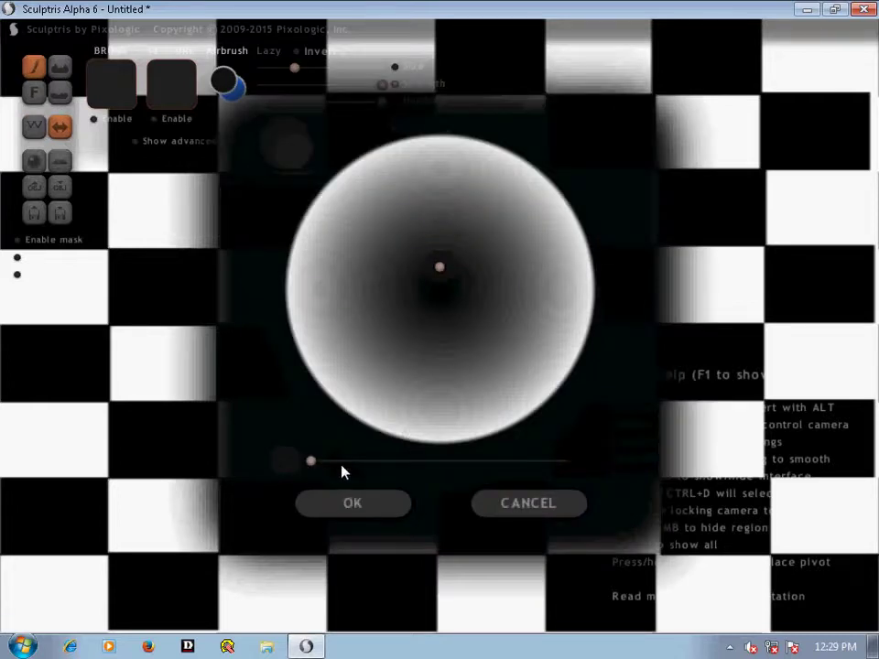
{"action": "left_click_drag", "start_coordinate": [343, 472], "coordinate": [515, 469]}
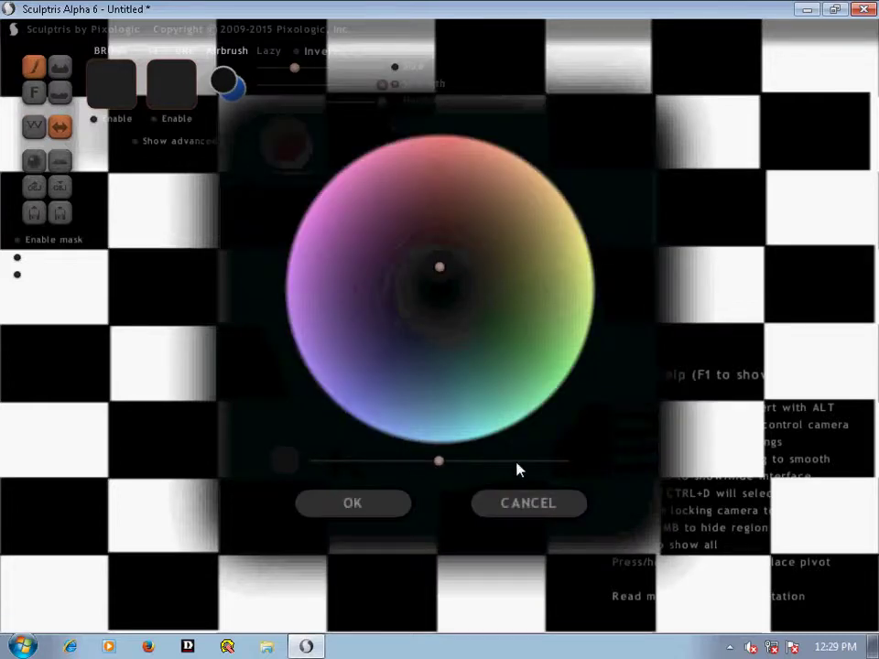
{"action": "left_click", "coordinate": [429, 139]}
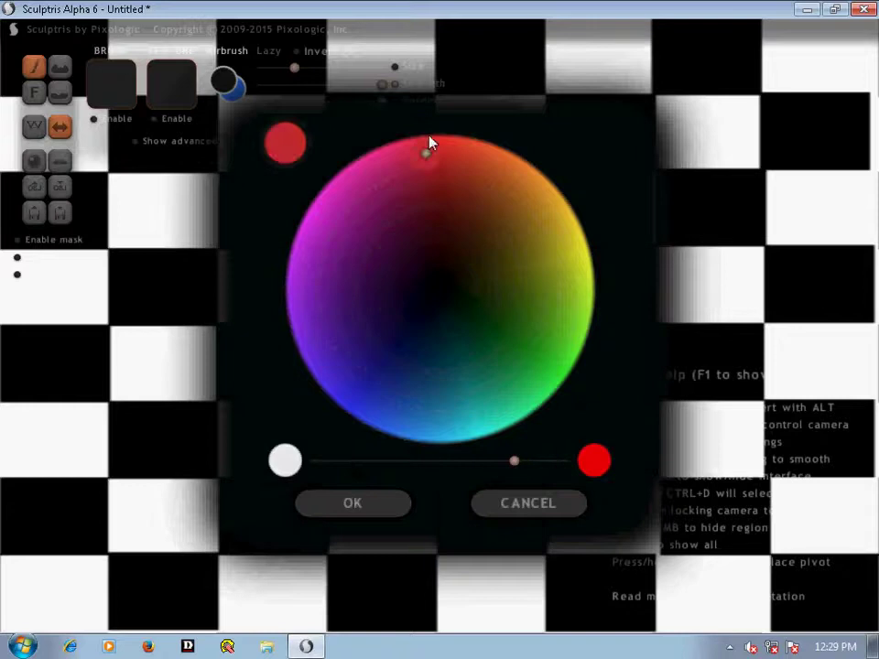
{"action": "left_click", "coordinate": [352, 505]}
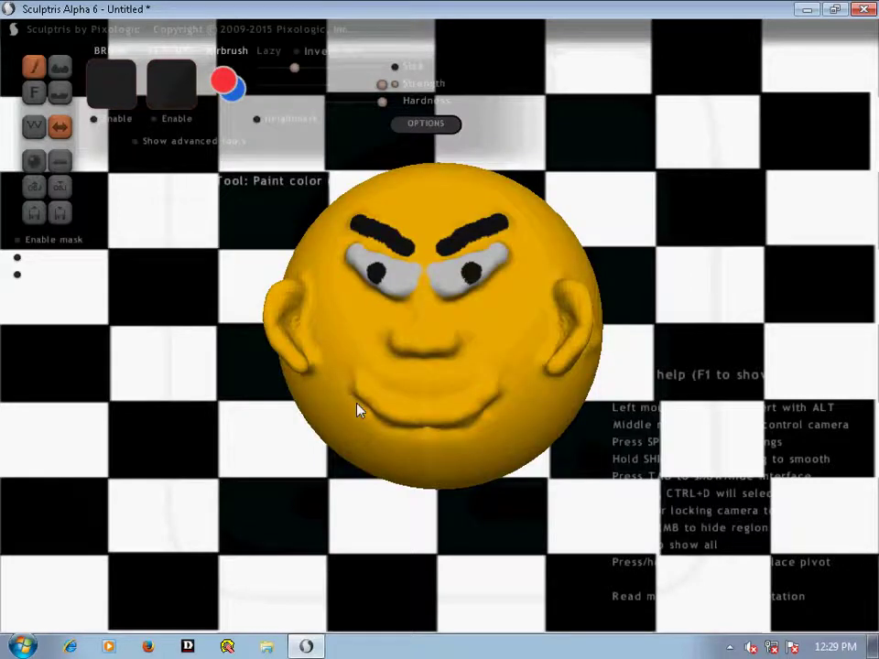
{"action": "mouse_move", "coordinate": [359, 390]}
{"action": "left_mouse_down"}
{"action": "mouse_move", "coordinate": [380, 412]}
{"action": "mouse_move", "coordinate": [435, 421]}
{"action": "left_mouse_up"}
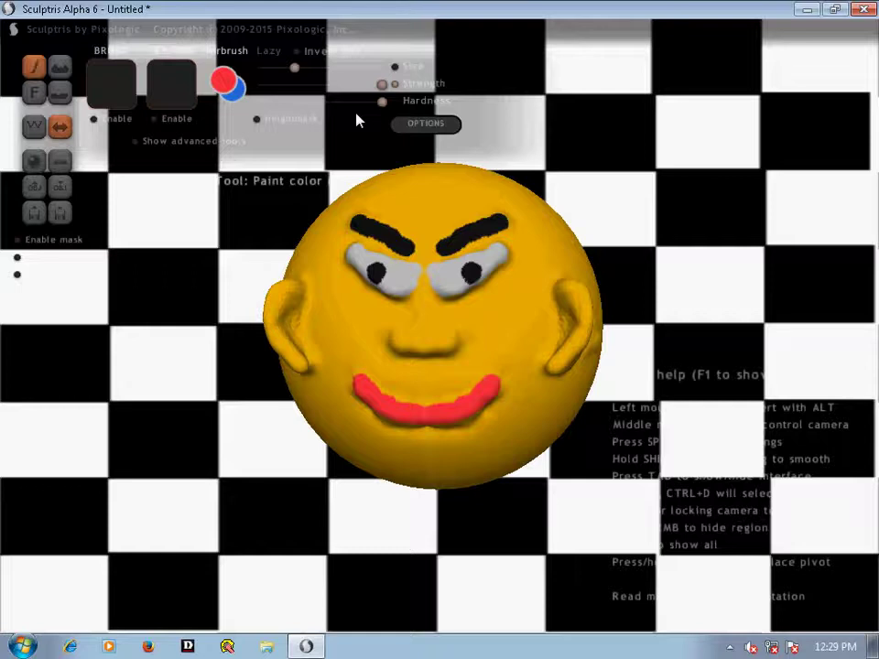
{"action": "left_click_drag", "start_coordinate": [372, 103], "coordinate": [338, 103]}
- Set the paint colour to an orange hue
{"action": "left_click", "coordinate": [229, 85]}
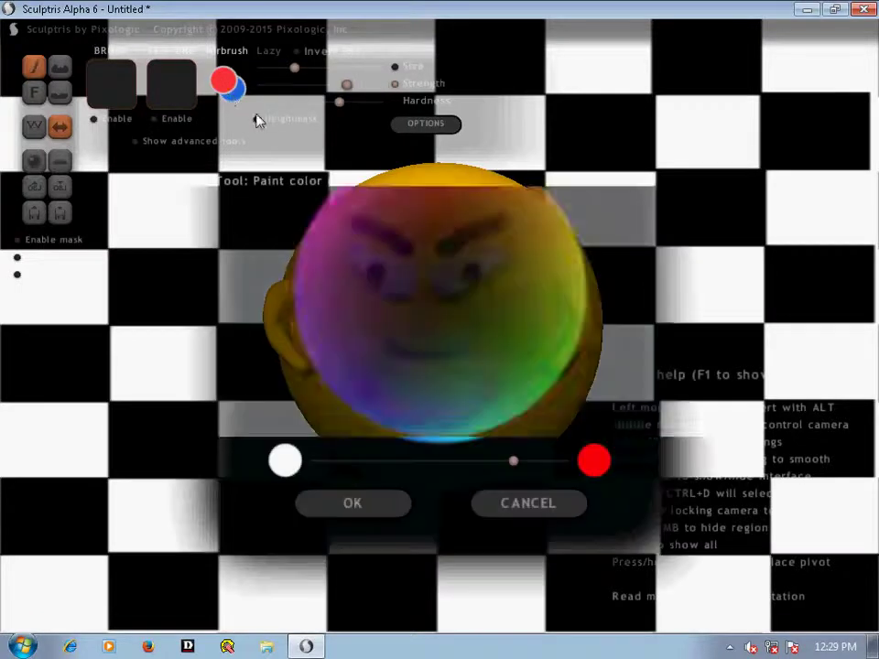
{"action": "left_click", "coordinate": [542, 196]}
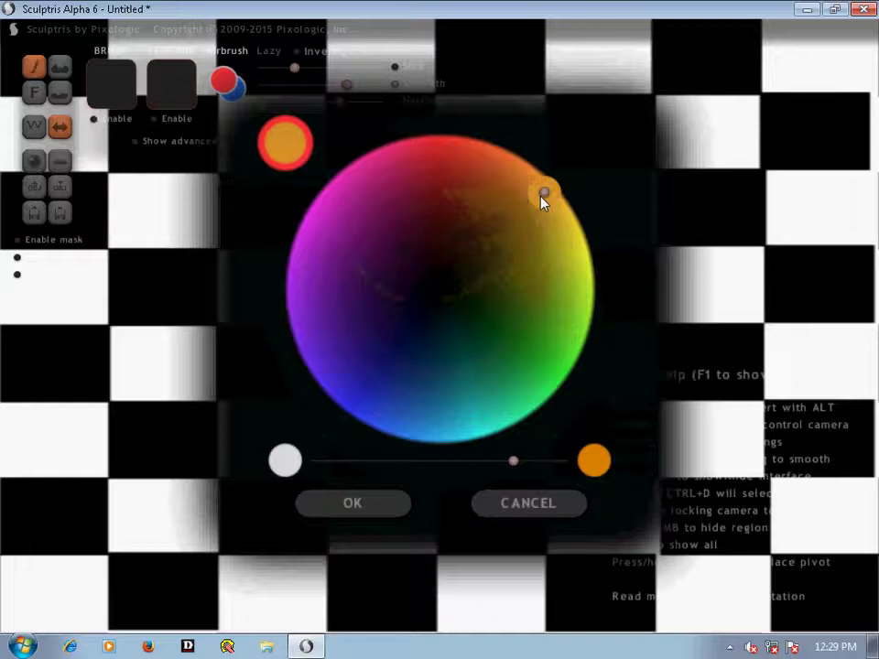
{"action": "mouse_move", "coordinate": [545, 194]}
{"action": "left_mouse_down"}
{"action": "mouse_move", "coordinate": [562, 201]}
{"action": "mouse_move", "coordinate": [549, 209]}
{"action": "mouse_move", "coordinate": [558, 196]}
{"action": "left_mouse_up"}
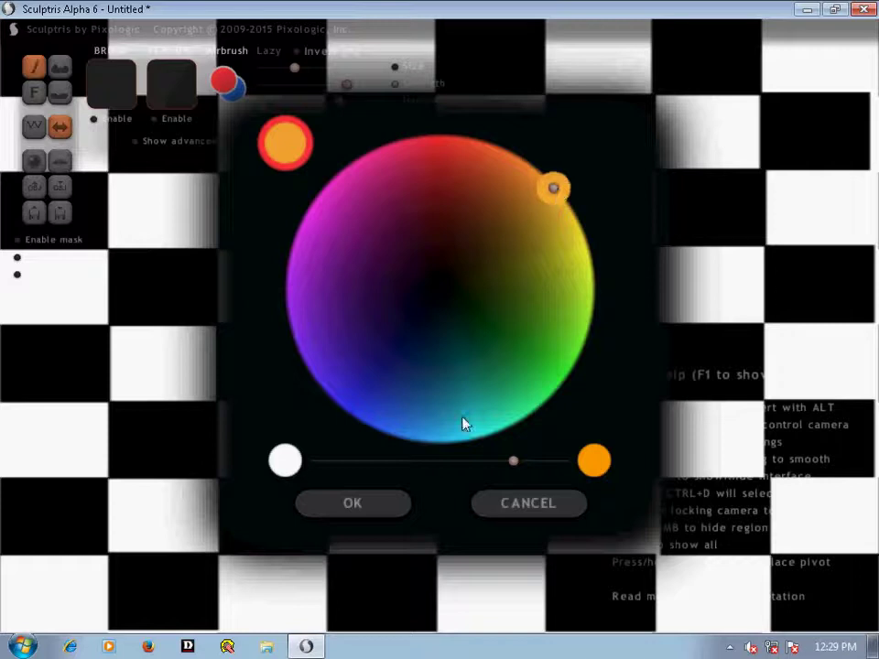
{"action": "left_click", "coordinate": [352, 503]}
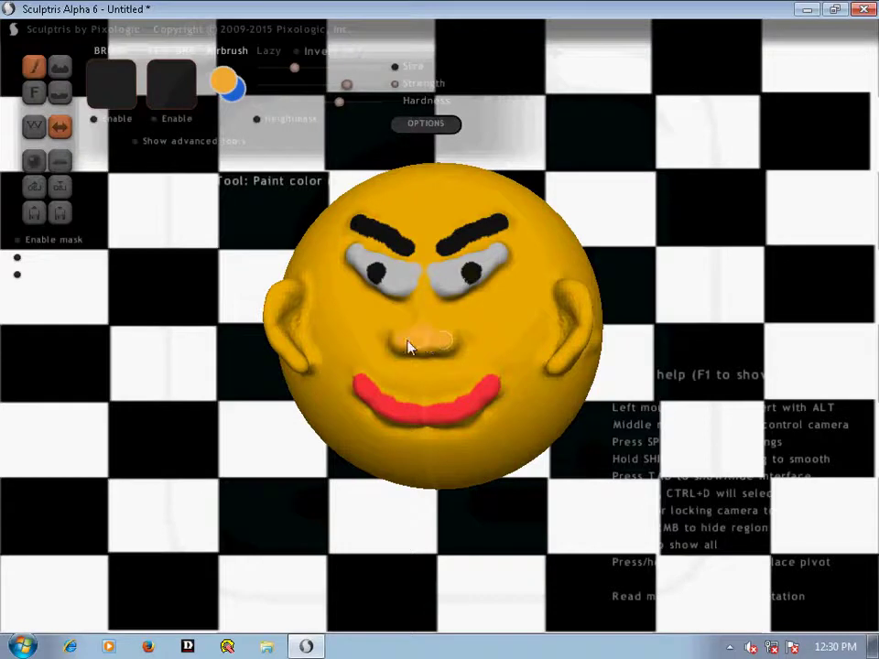
- Paint the nose orange and tilt the head to inspect it
{"action": "left_click_drag", "start_coordinate": [400, 345], "coordinate": [409, 353]}
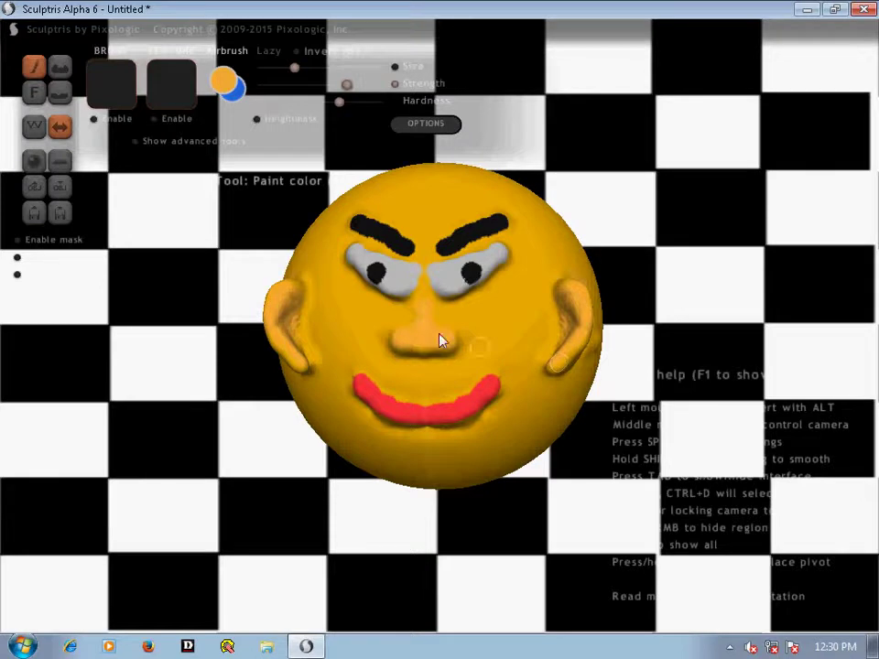
{"action": "scroll", "coordinate": [486, 375], "scroll_direction": "down", "scroll_amount": 2}
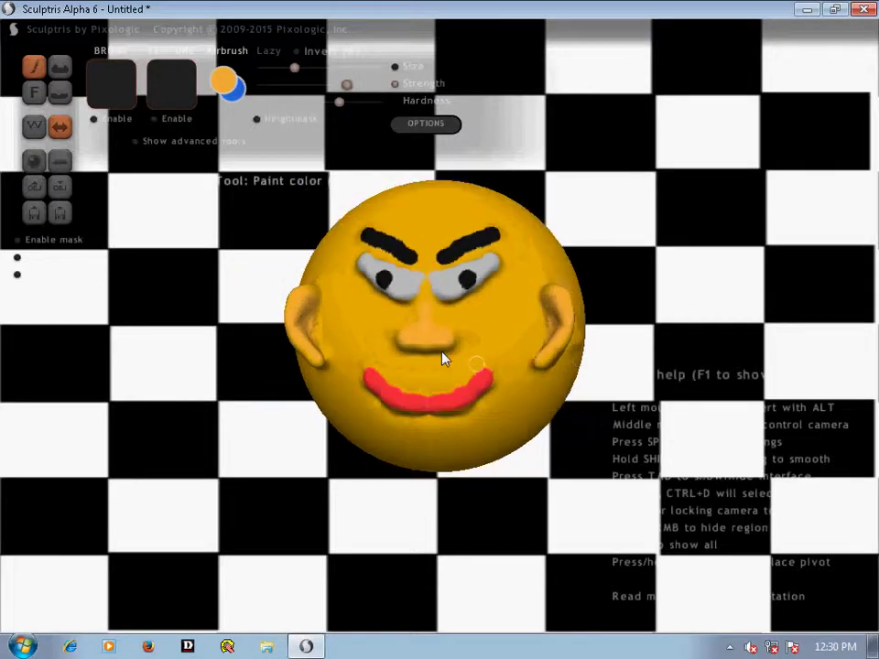
{"action": "scroll", "coordinate": [442, 358], "scroll_direction": "up", "scroll_amount": 2}
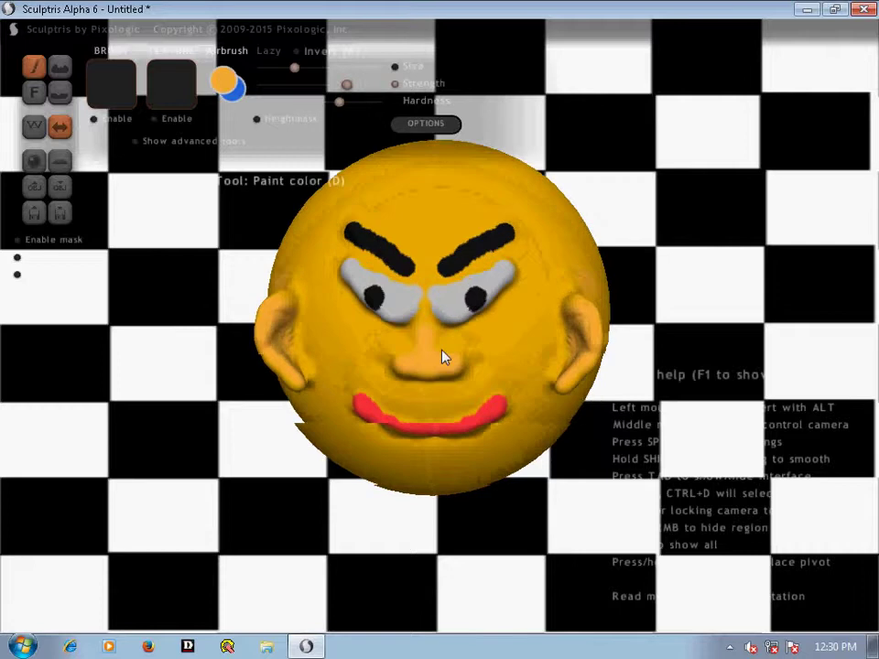
{"action": "middle_click_drag", "start_coordinate": [442, 358], "coordinate": [421, 366]}
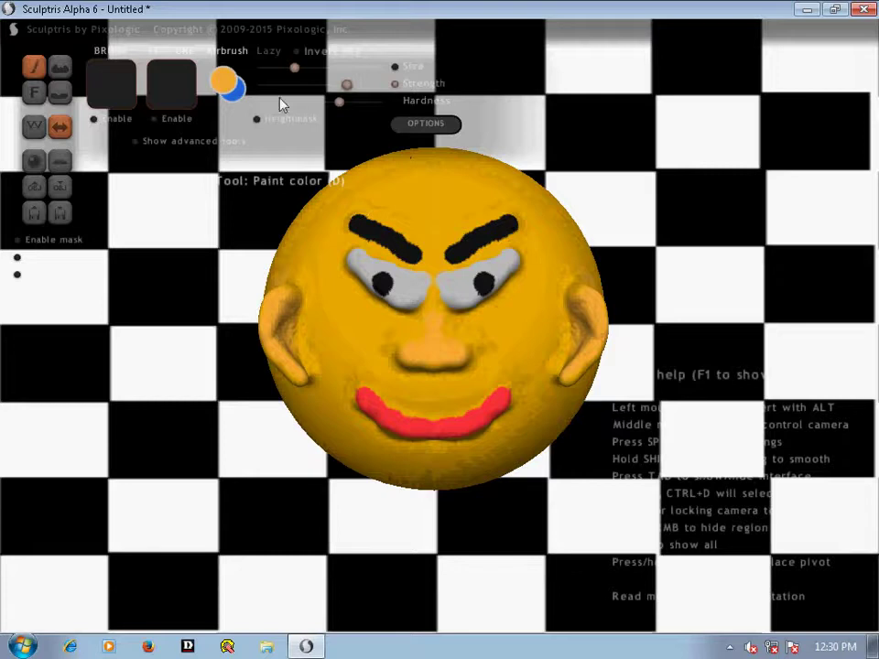
- Set the paint colour to a brighter red
{"action": "left_click", "coordinate": [226, 84]}
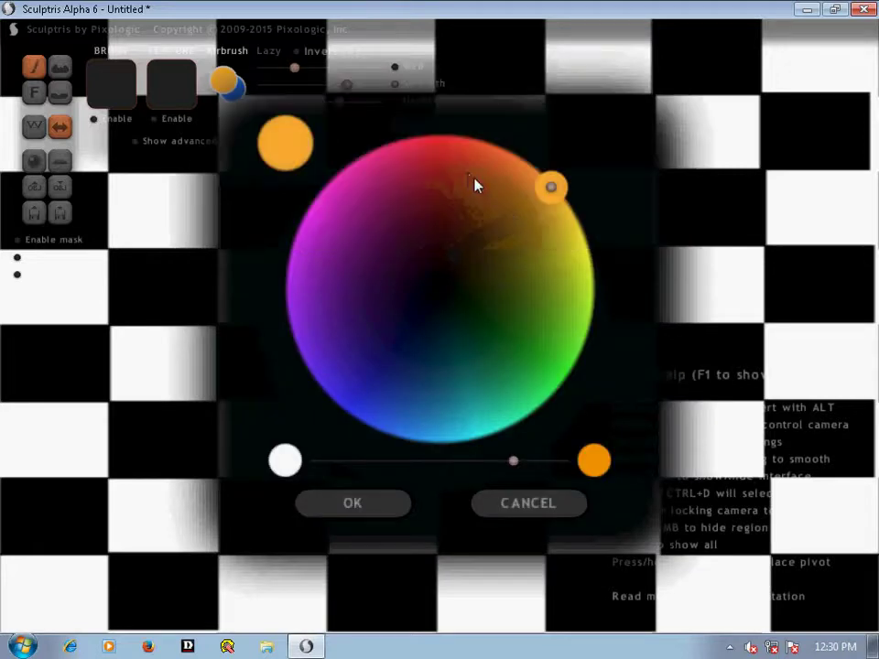
{"action": "left_click", "coordinate": [469, 173]}
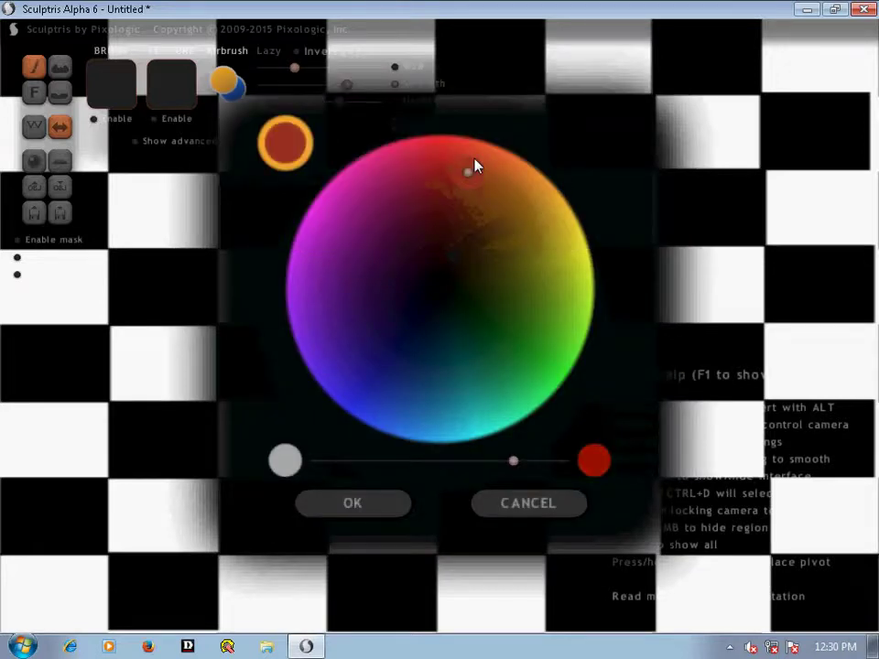
{"action": "left_click_drag", "start_coordinate": [466, 153], "coordinate": [431, 153]}
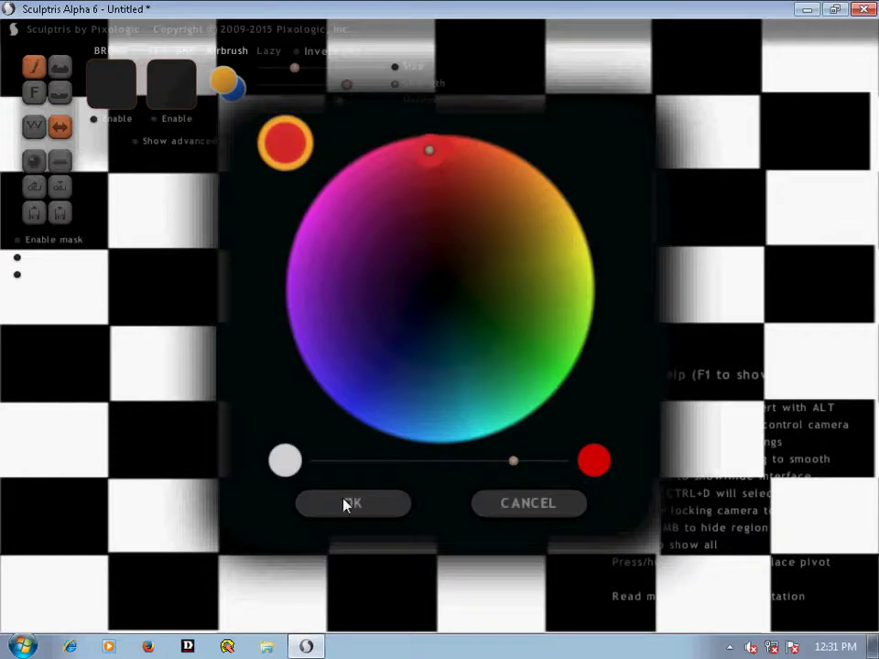
{"action": "key", "text": "Return"}
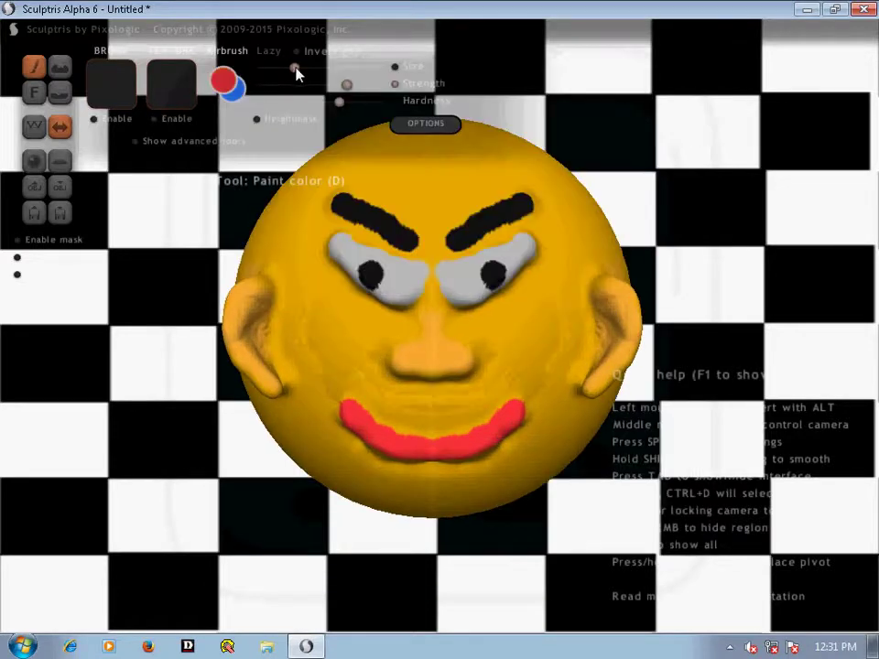
- Shrink the brush, fill the lips solid red, and orbit to inspect the head
{"action": "left_click_drag", "start_coordinate": [290, 70], "coordinate": [279, 69]}
{"action": "mouse_move", "coordinate": [385, 431]}
{"action": "left_mouse_down"}
{"action": "mouse_move", "coordinate": [357, 409]}
{"action": "mouse_move", "coordinate": [368, 420]}
{"action": "left_mouse_up"}
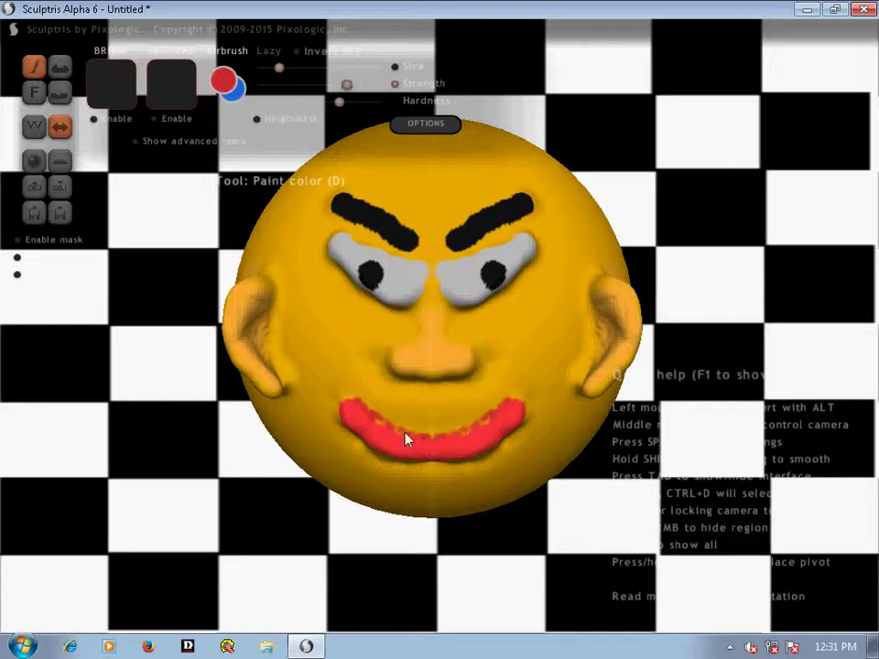
{"action": "left_click_drag", "start_coordinate": [392, 435], "coordinate": [383, 429]}
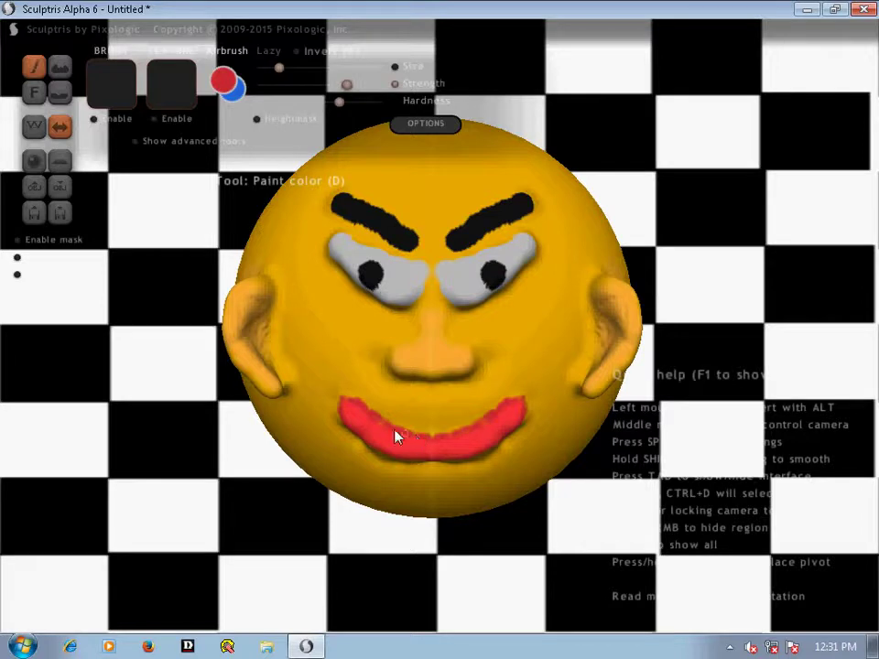
{"action": "scroll", "coordinate": [460, 396], "scroll_direction": "down", "scroll_amount": 3}
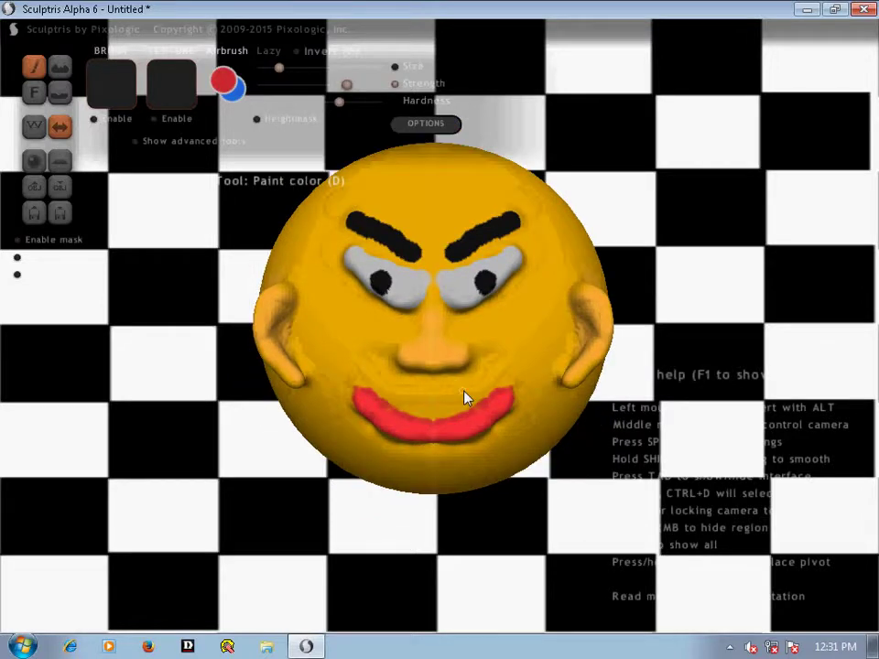
{"action": "scroll", "coordinate": [471, 399], "scroll_direction": "up", "scroll_amount": 2}
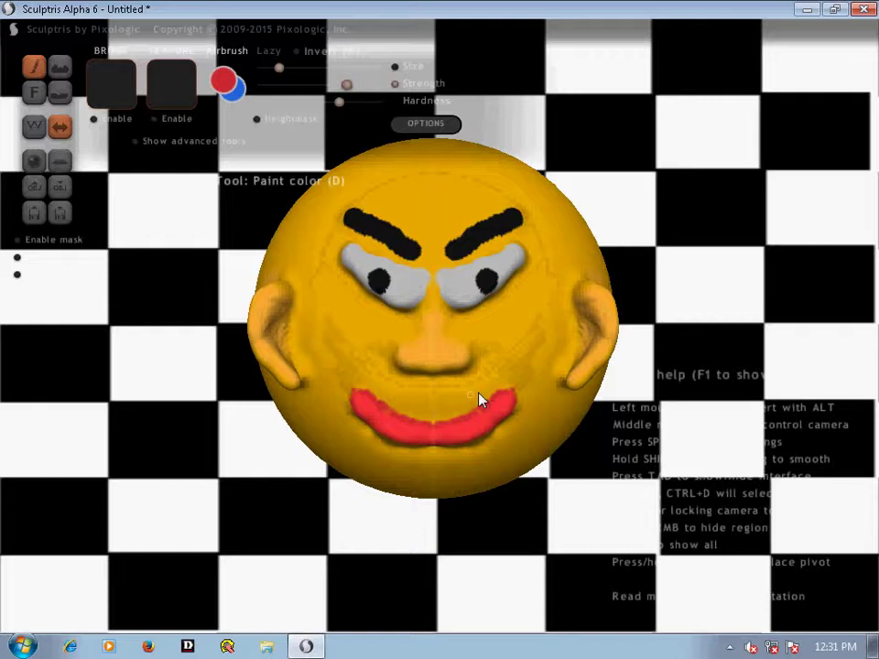
{"action": "middle_click_drag", "start_coordinate": [485, 348], "coordinate": [476, 380]}
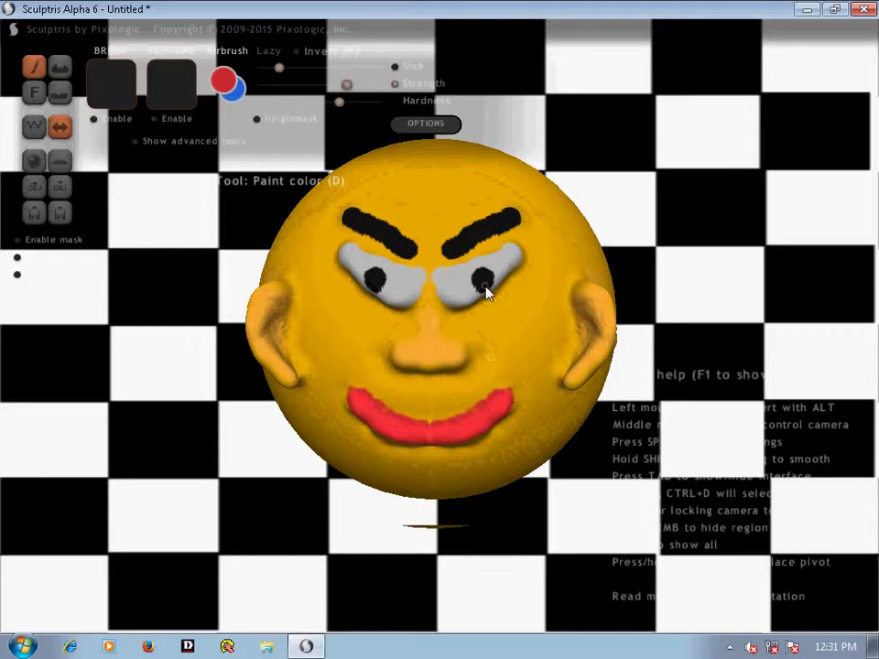
{"action": "scroll", "coordinate": [486, 292], "scroll_direction": "up", "scroll_amount": 2}
{"action": "scroll", "coordinate": [547, 291], "scroll_direction": "down", "scroll_amount": 2}
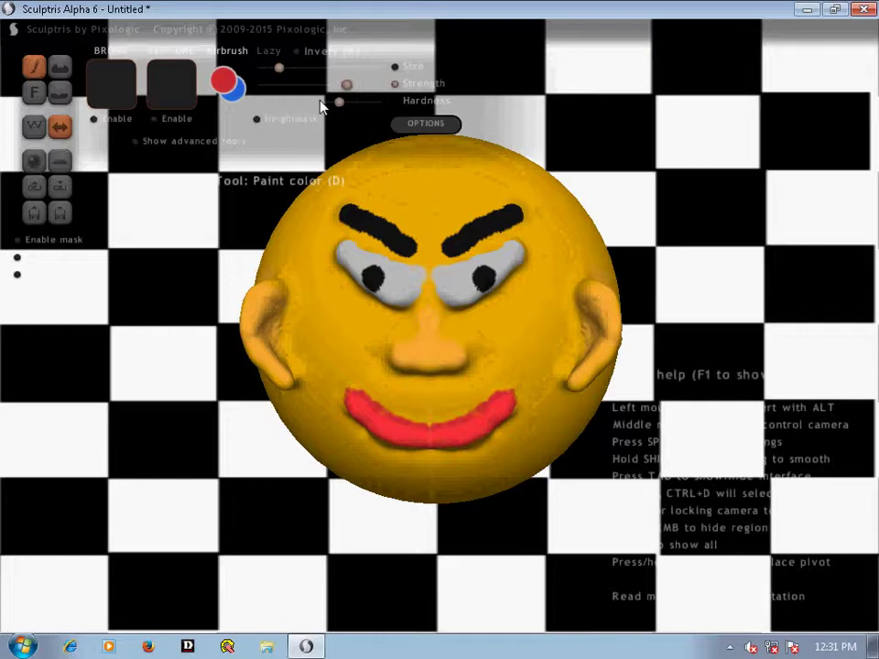
- Save the sculpt as 'Cartoon Sun.sc1' in the sulscript folder on drive D
{"action": "left_click", "coordinate": [62, 216]}
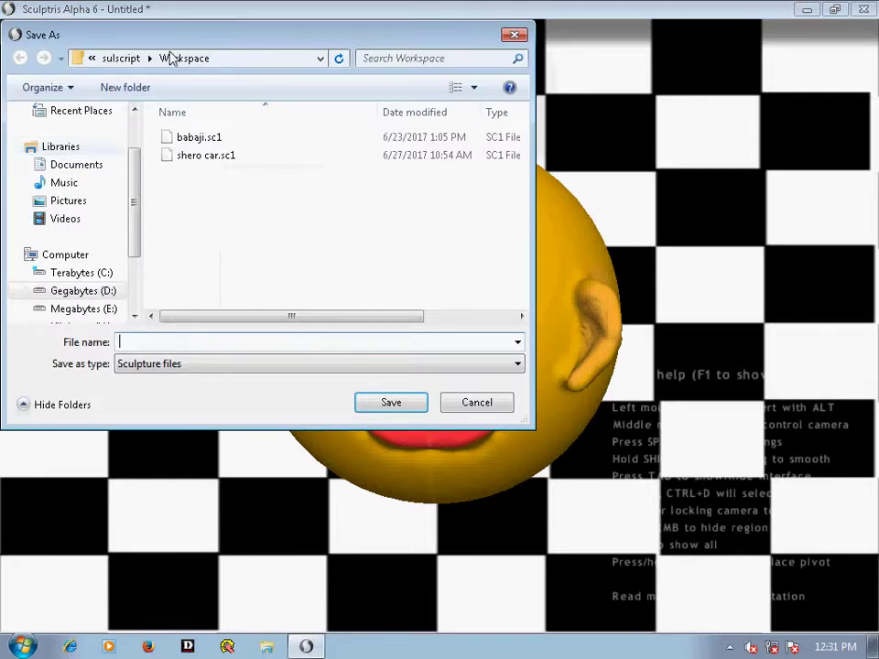
{"action": "left_click", "coordinate": [134, 61]}
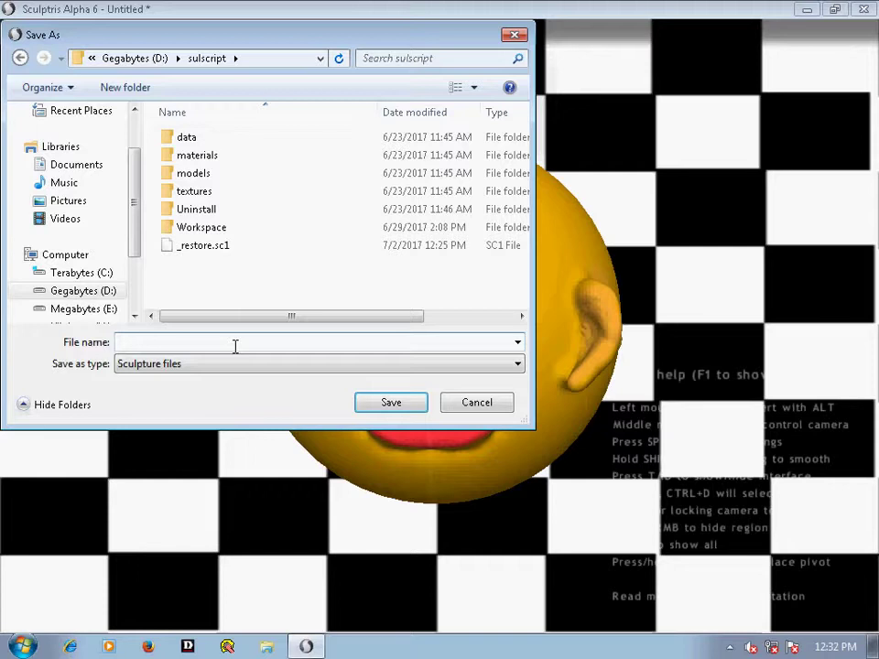
{"action": "type", "text": "Ca"}
{"action": "type", "text": "rtoo"}
{"action": "type", "text": "n M"}
{"action": "key", "text": "BackSpace"}
{"action": "type", "text": "Sun"}
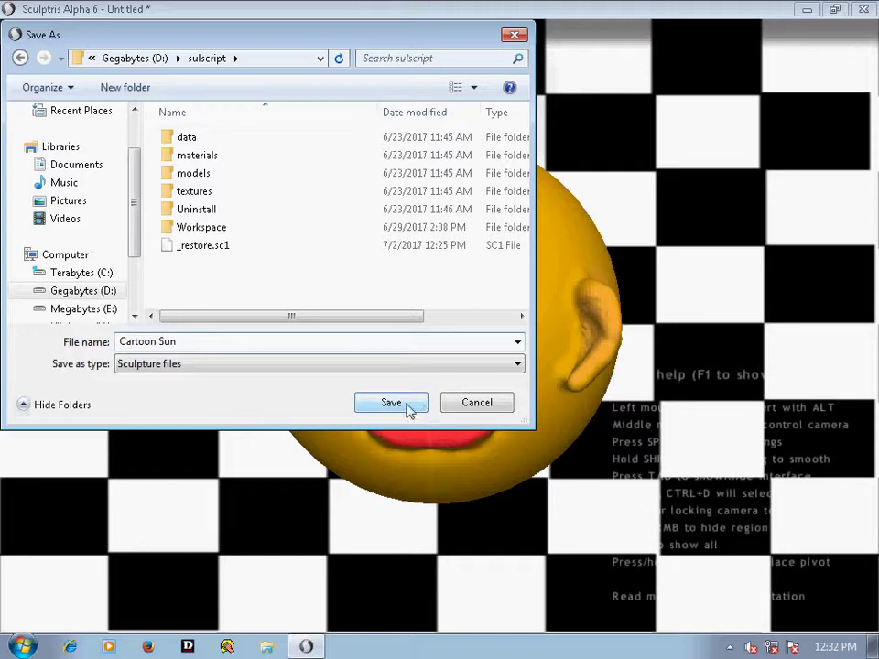
{"action": "key", "text": "Tab"}
{"action": "left_click", "coordinate": [387, 402]}
- Close the Sculptris window to return to the Windows desktop
{"action": "left_click", "coordinate": [861, 10]}
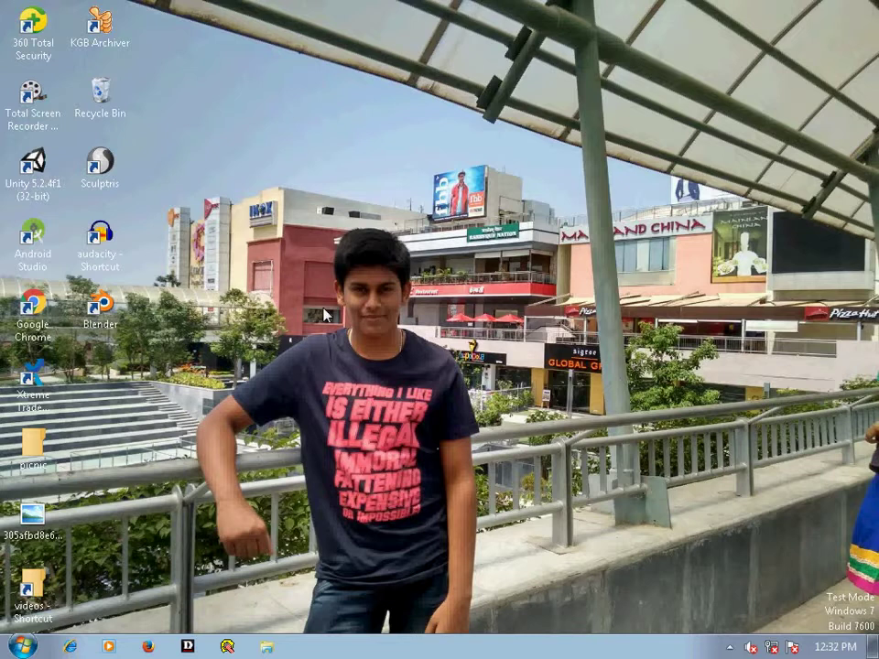